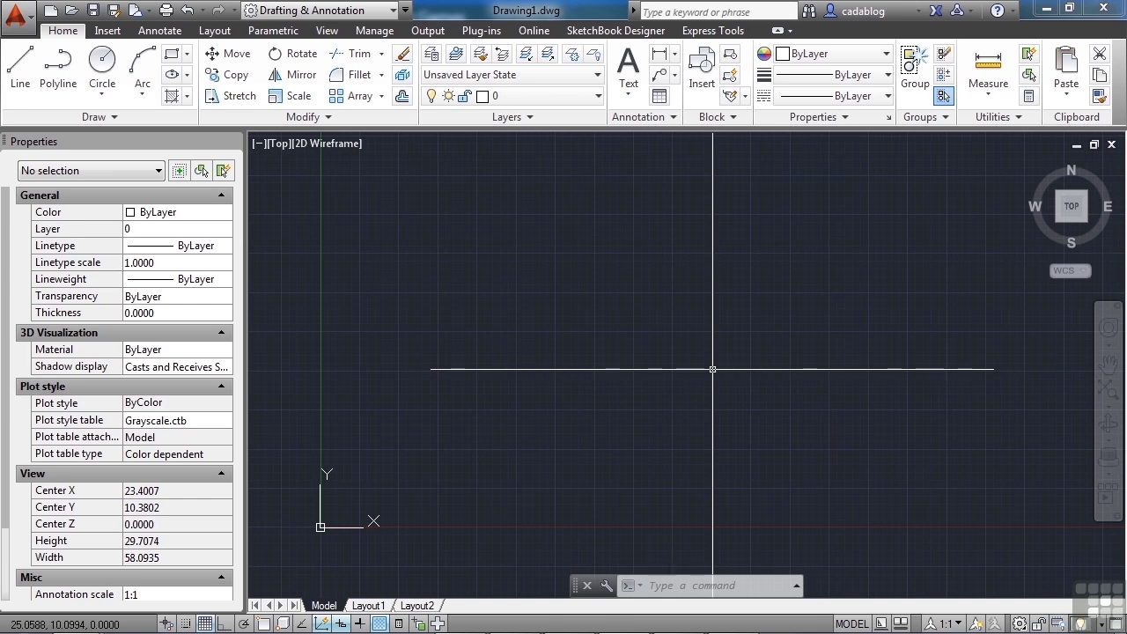
Open 3D-rendering.dwg from folder 08 and zoom in around the house.
left_click(69, 10)
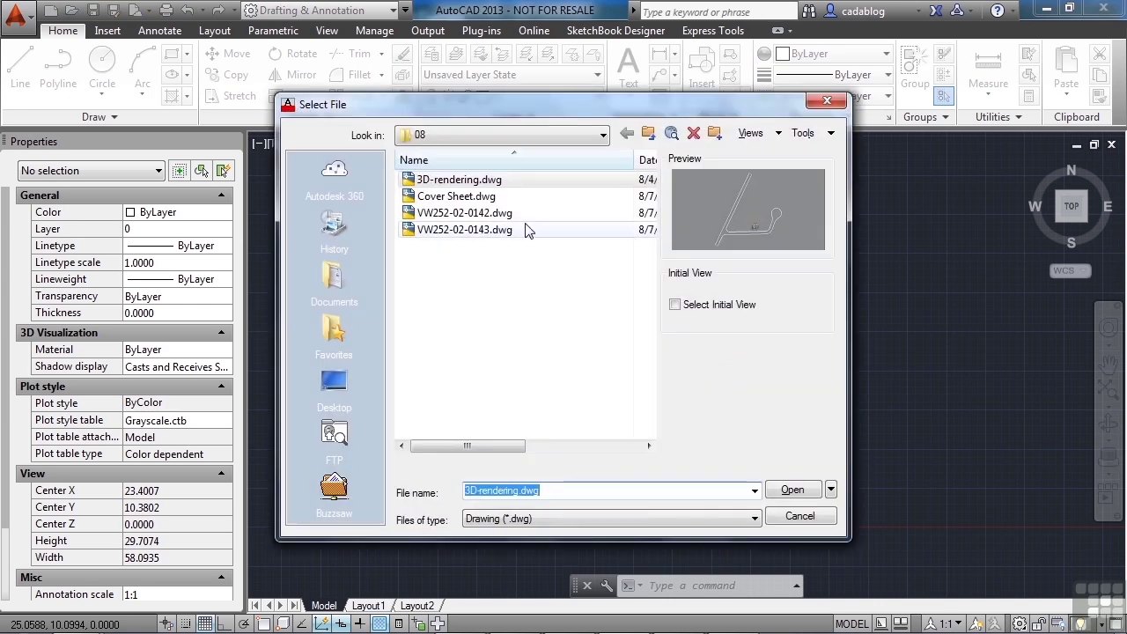
left_click(514, 180)
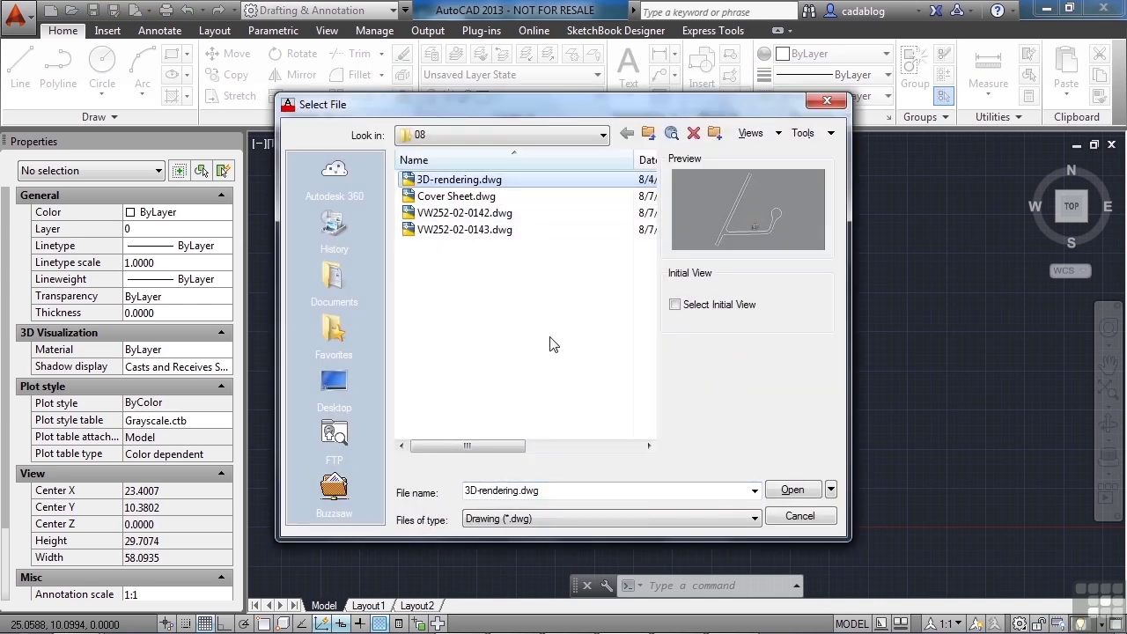
left_click(782, 493)
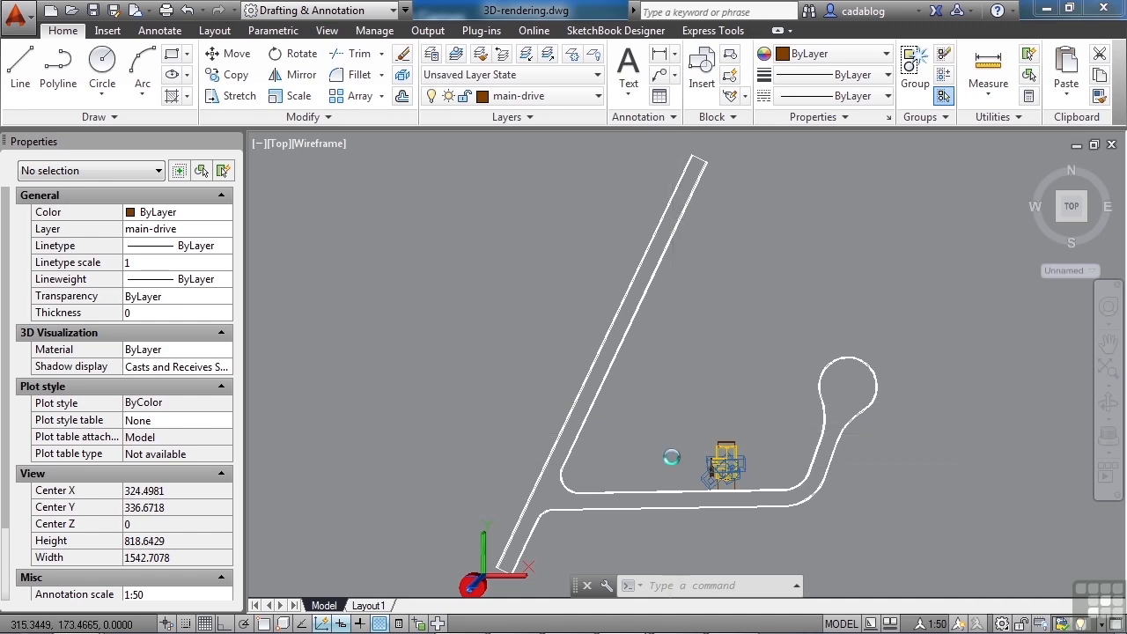
middle_click_drag(643, 409, 622, 392, "shift")
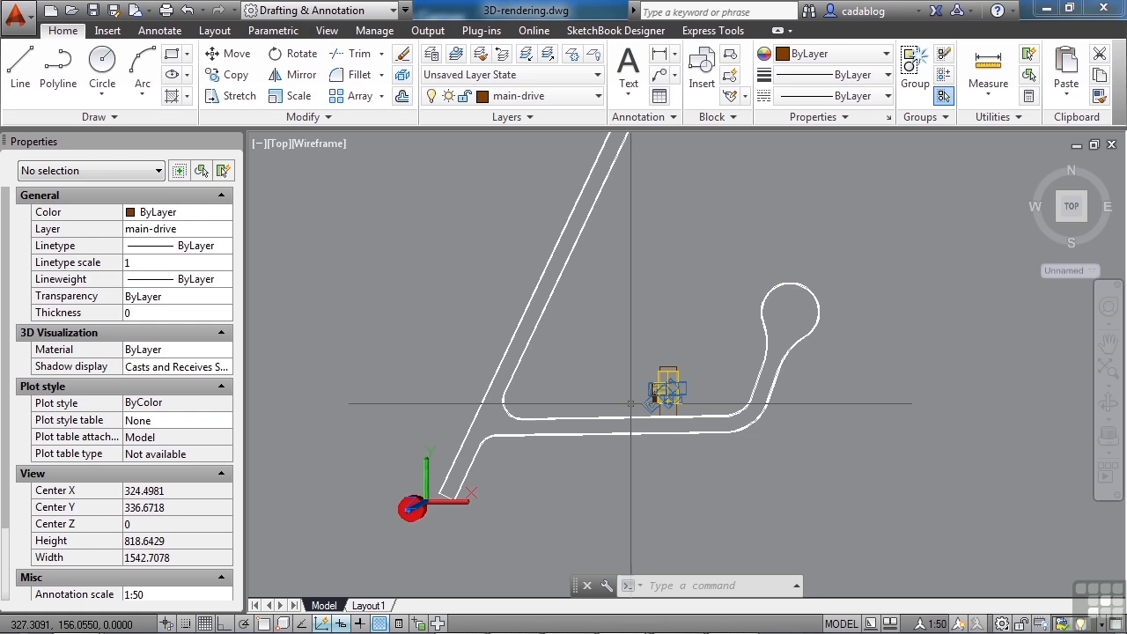
scroll(652, 387, "up", 4)
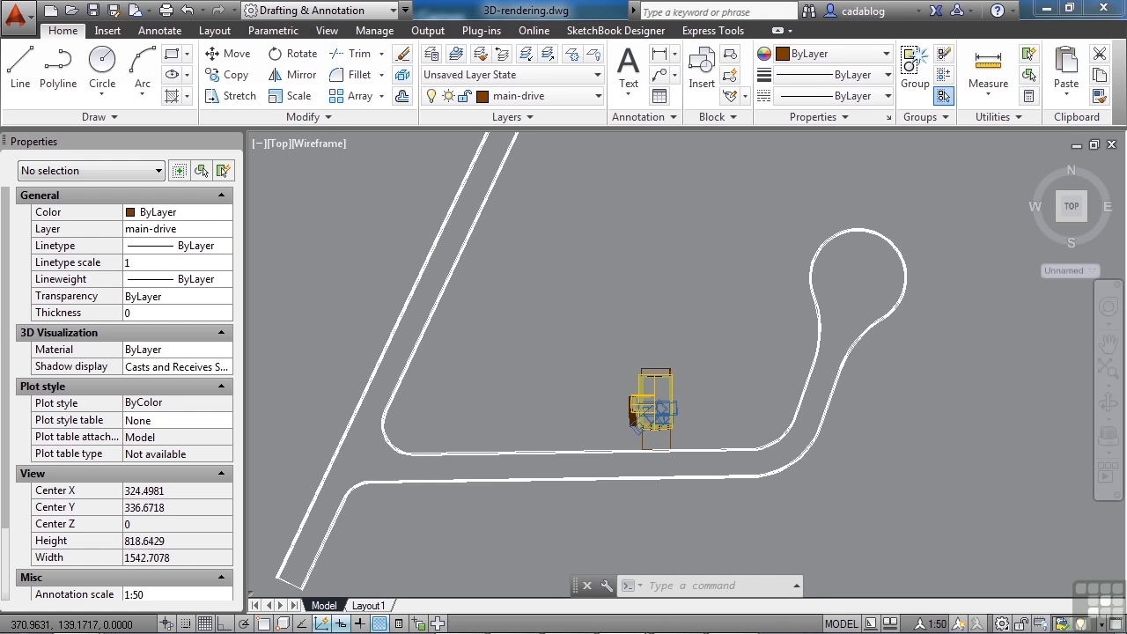
scroll(657, 423, "up", 3)
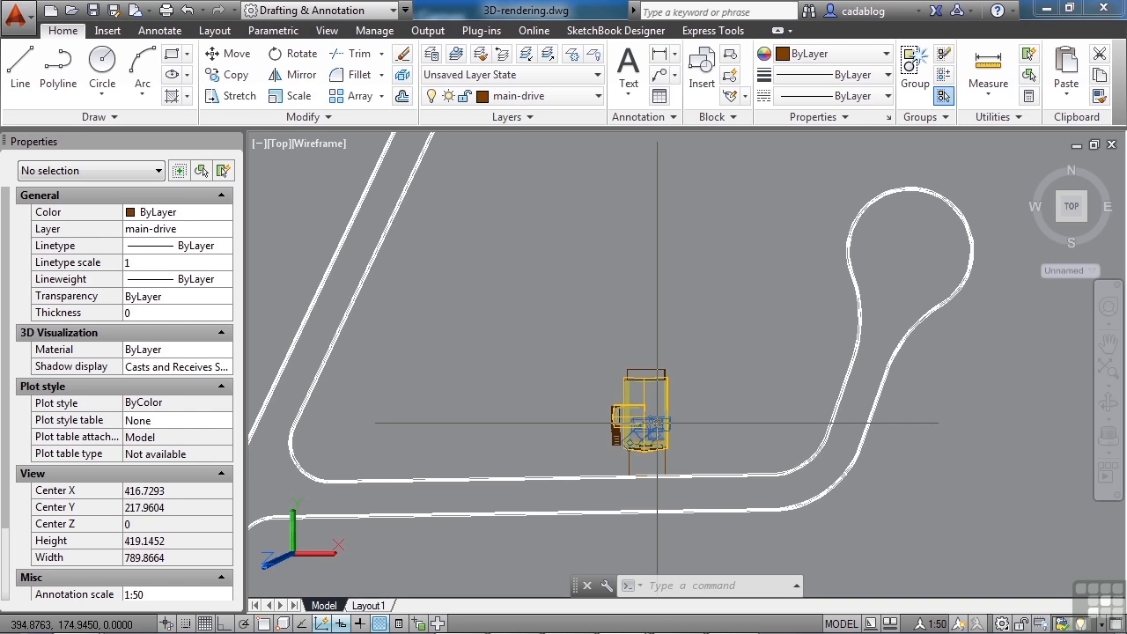
Start a polyline path with the PL command, placing corners right of, above and left of the house.
scroll(657, 423, "up", 2)
type("pl")
key("Return")
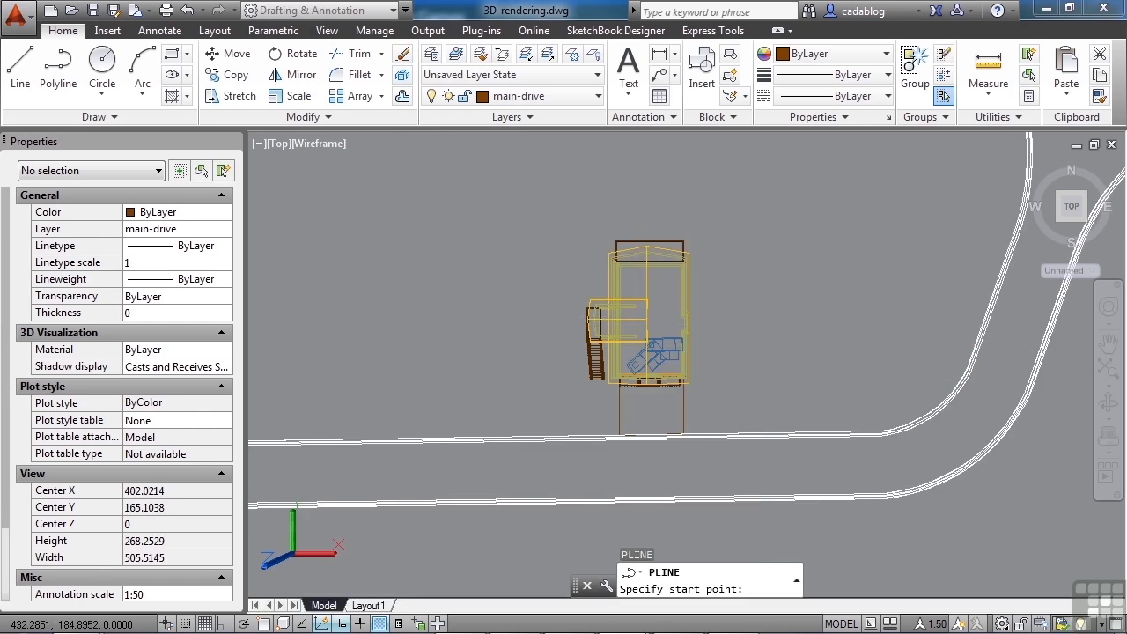
left_click(648, 308)
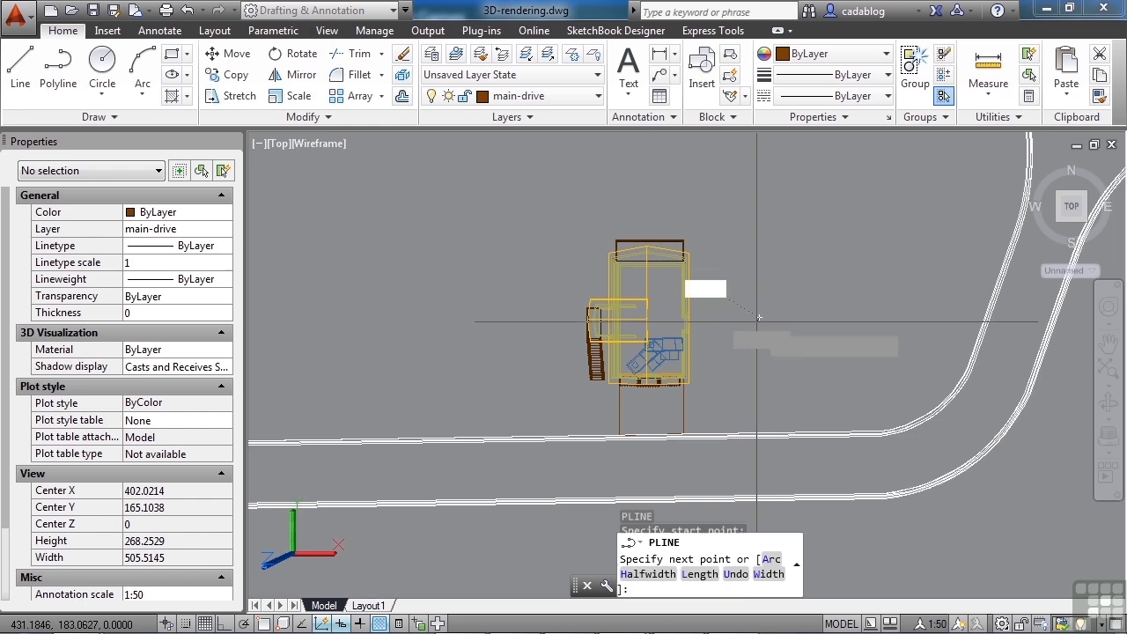
left_click(753, 235)
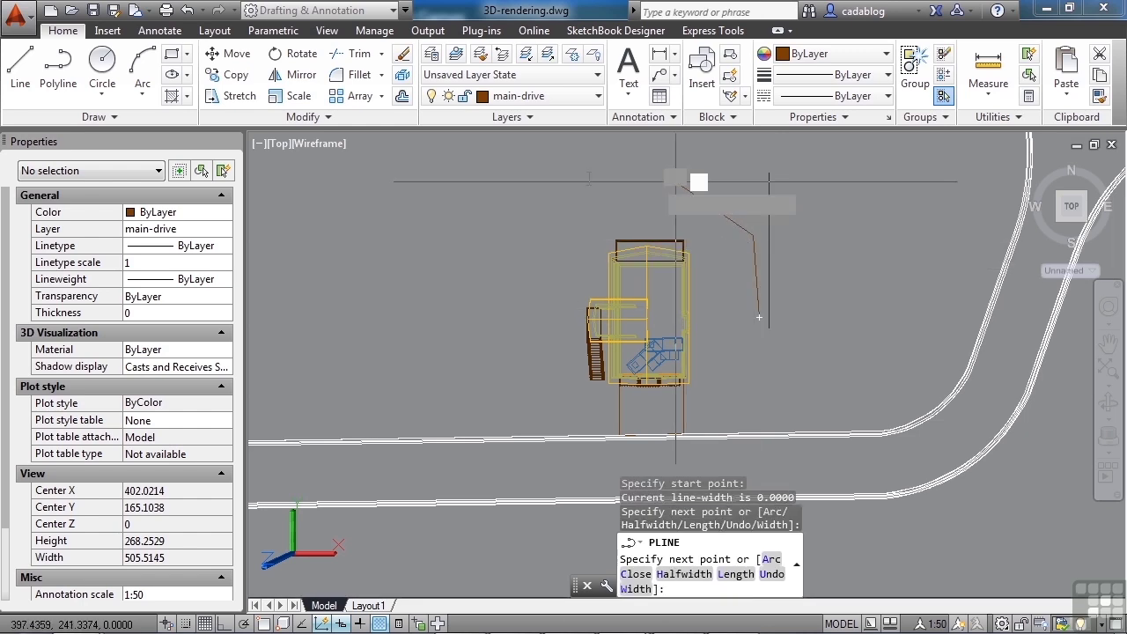
left_click(676, 182)
left_click(542, 199)
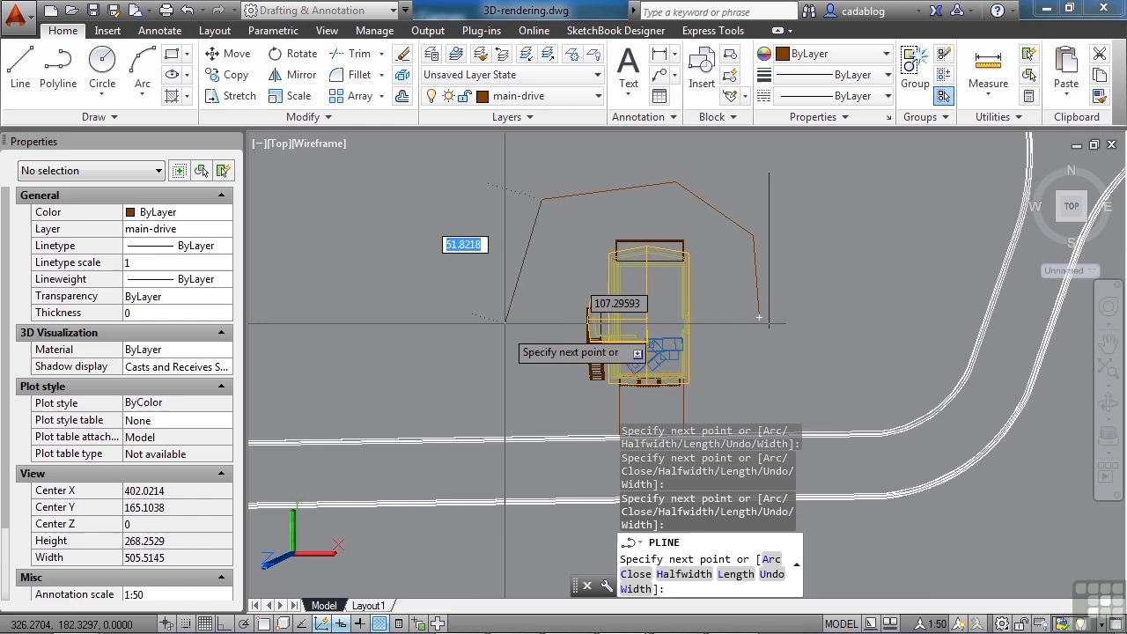
left_click(505, 342)
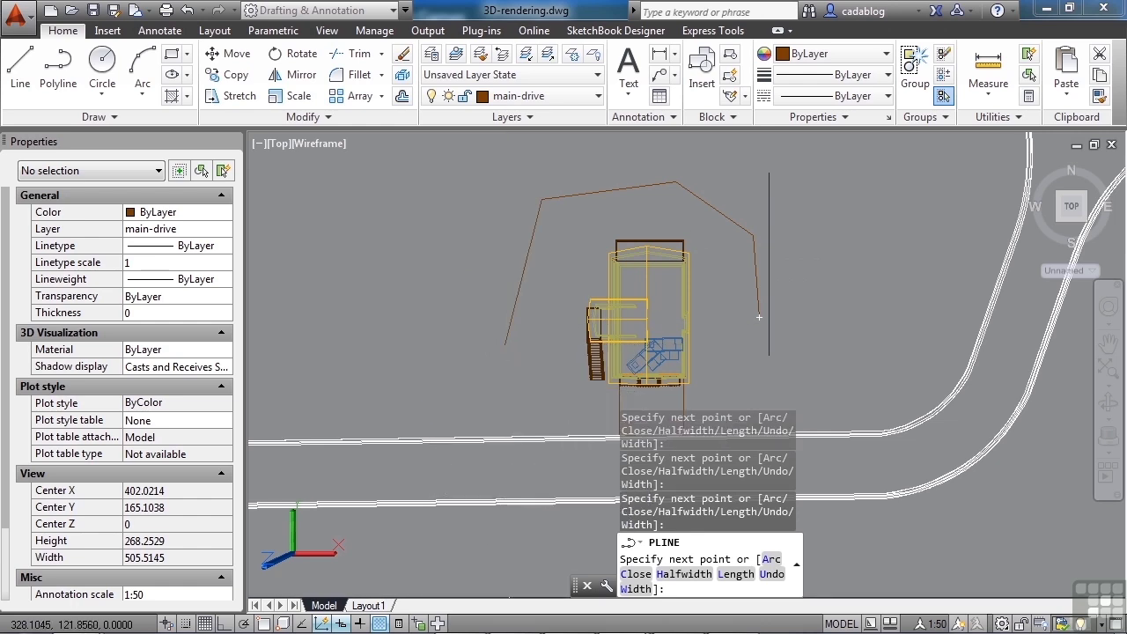
Continue the path below and right of the house, ending short of the start to leave a gap.
left_click(509, 467)
left_click(595, 541)
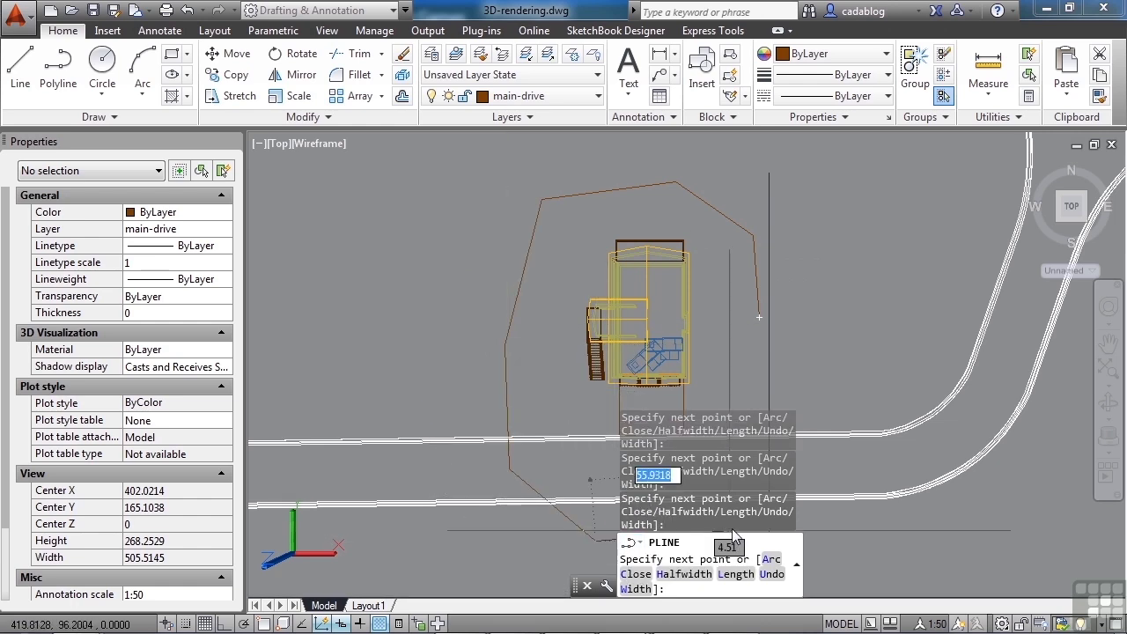
left_click(820, 476)
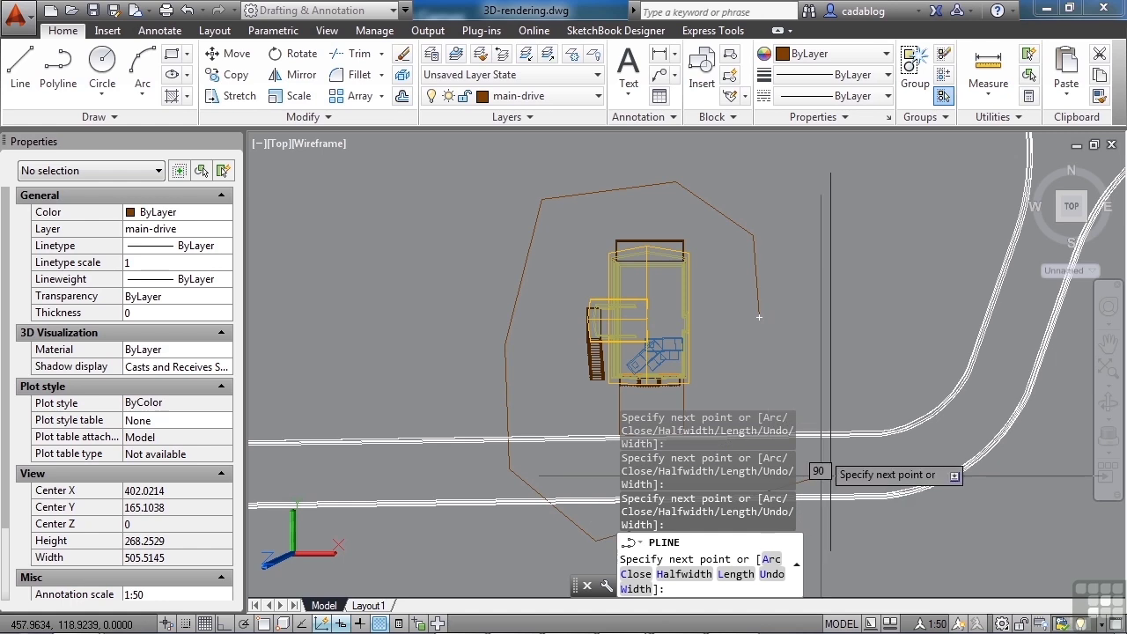
left_click(758, 317)
key("Return")
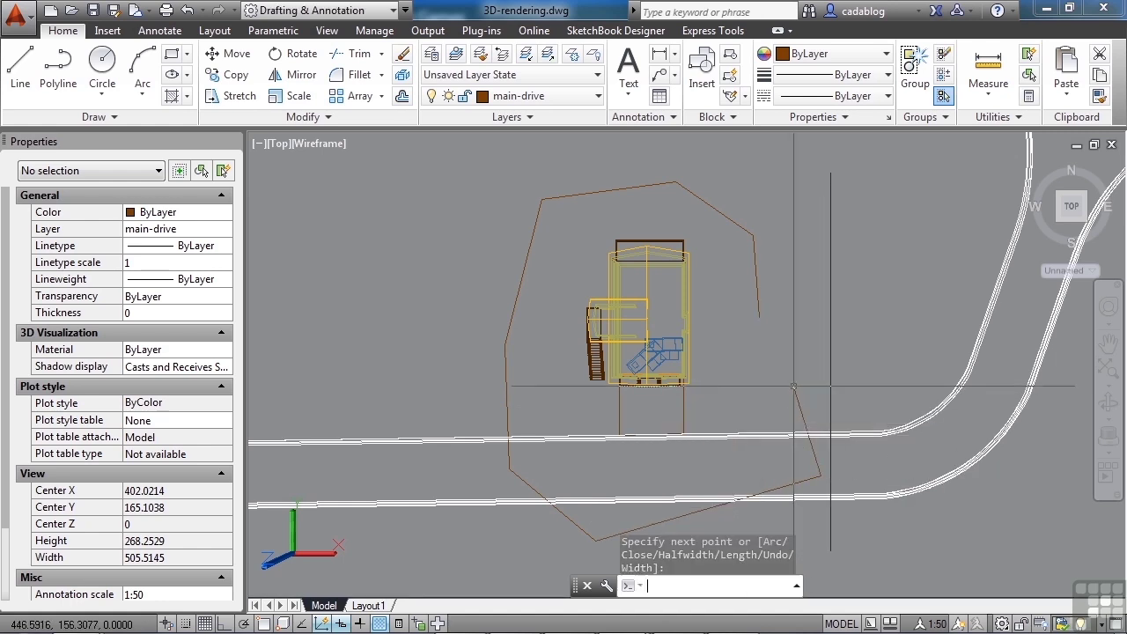
scroll(682, 397, "down", 2)
mouse_move(704, 369)
middle_mouse_down()
mouse_move(716, 348)
mouse_move(732, 353)
middle_mouse_up()
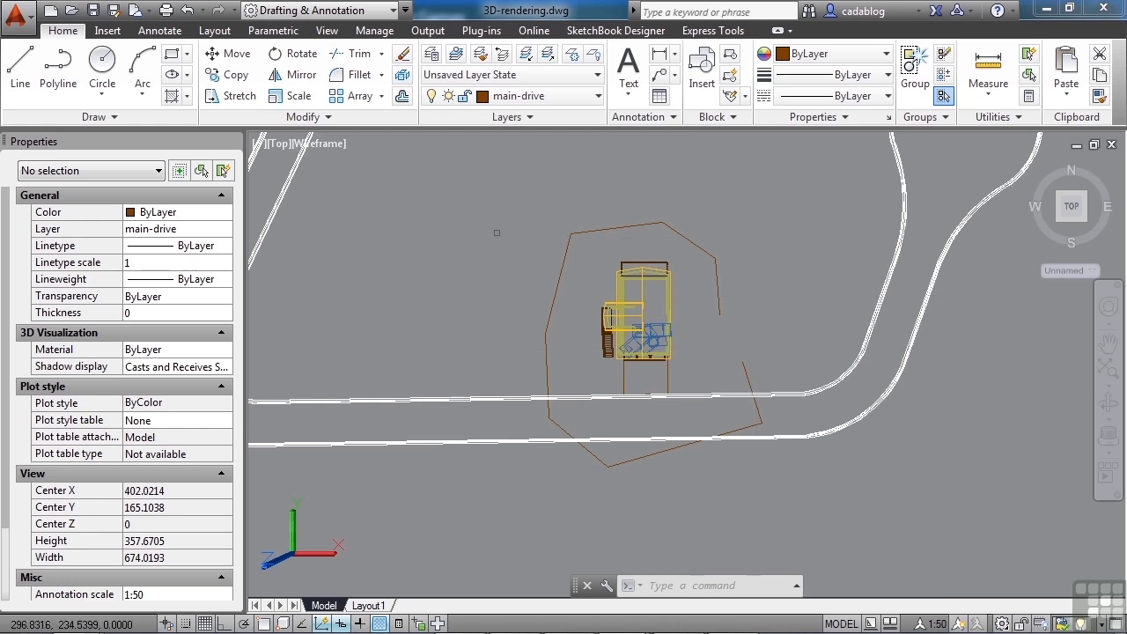
Show the Render ribbon tab and bring up the Motion Path Animation dialog.
type("AN")
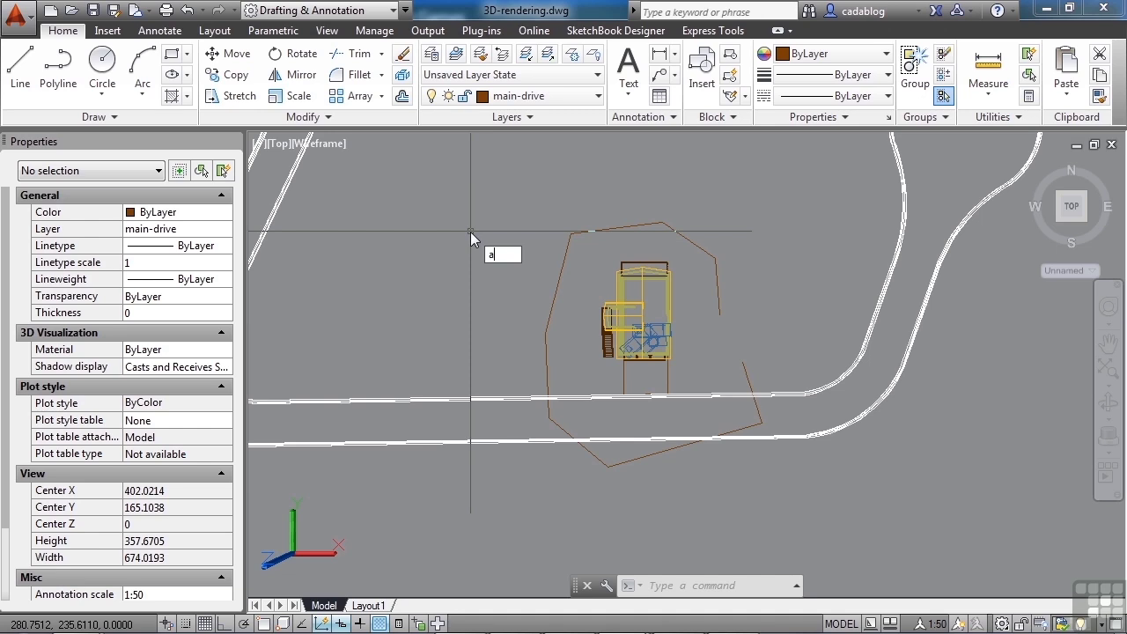
type("I")
key("Escape")
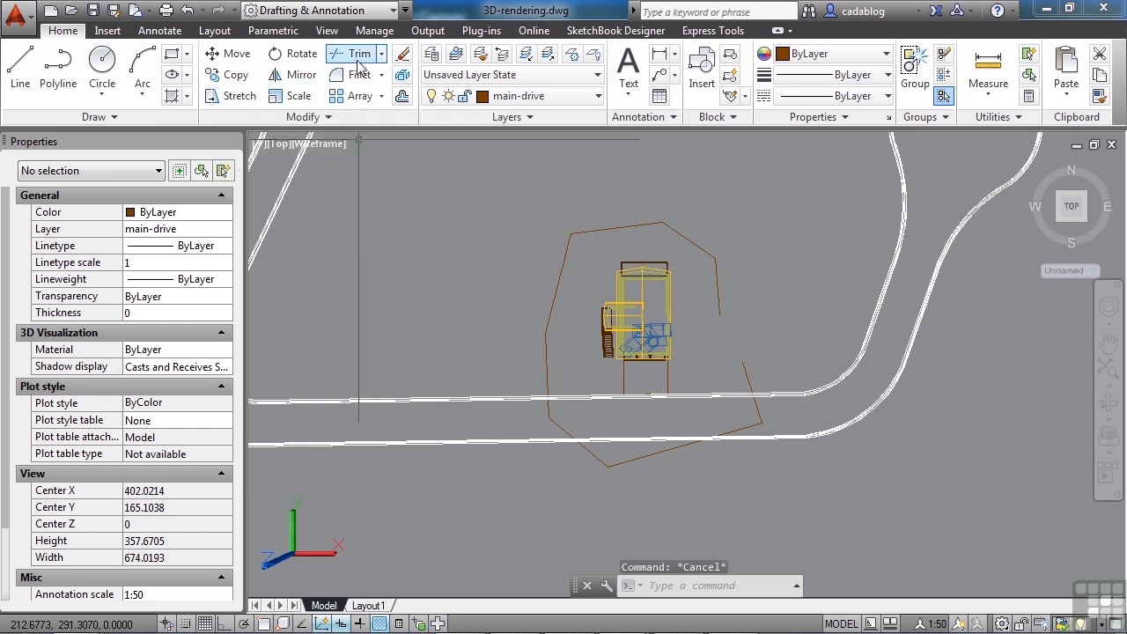
left_click(433, 34)
right_click(823, 30)
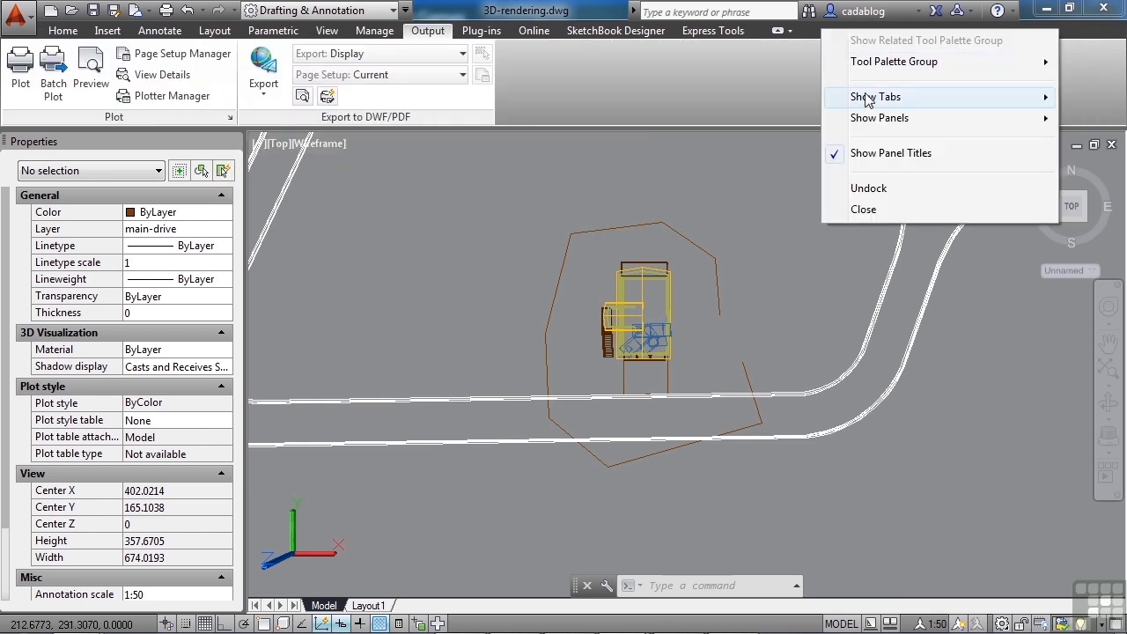
mouse_move(872, 99)
left_click(688, 225)
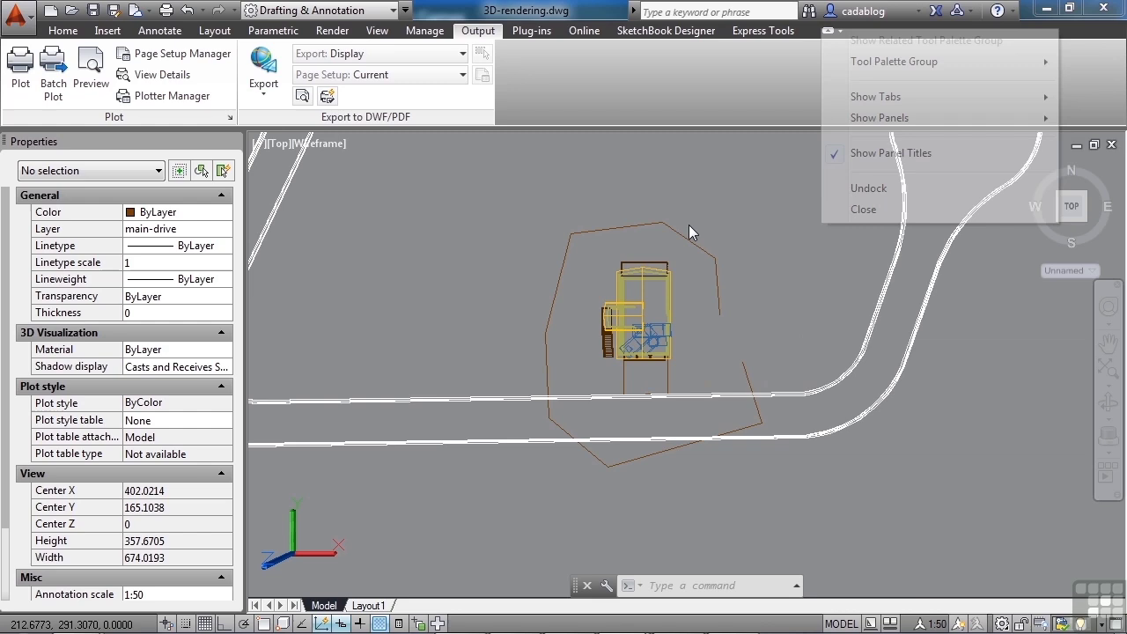
left_click(333, 36)
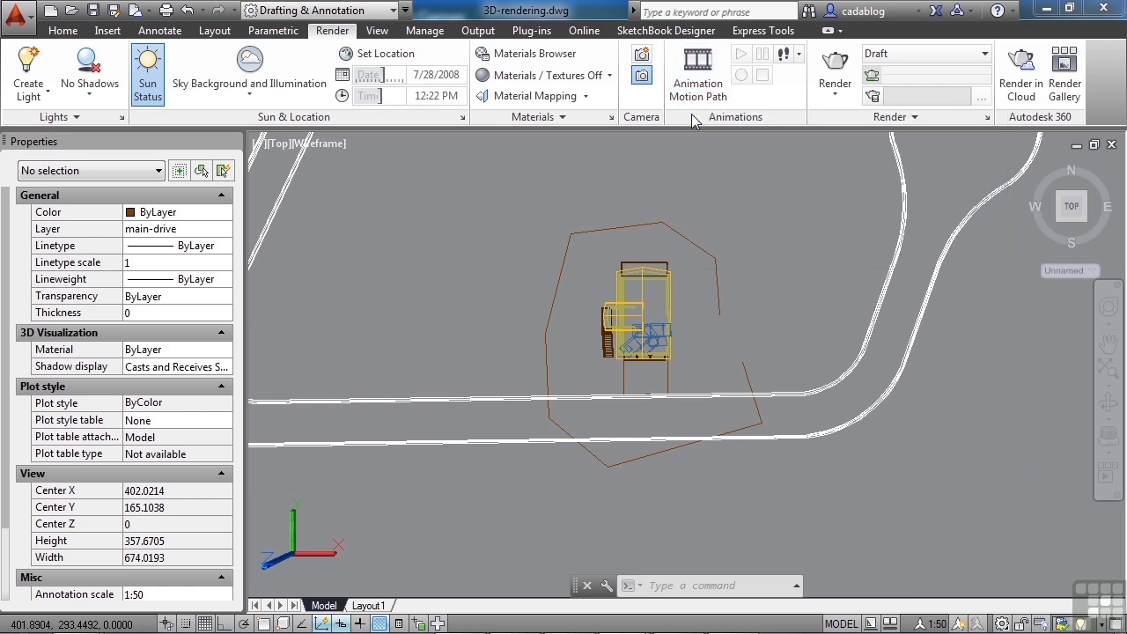
left_click(700, 84)
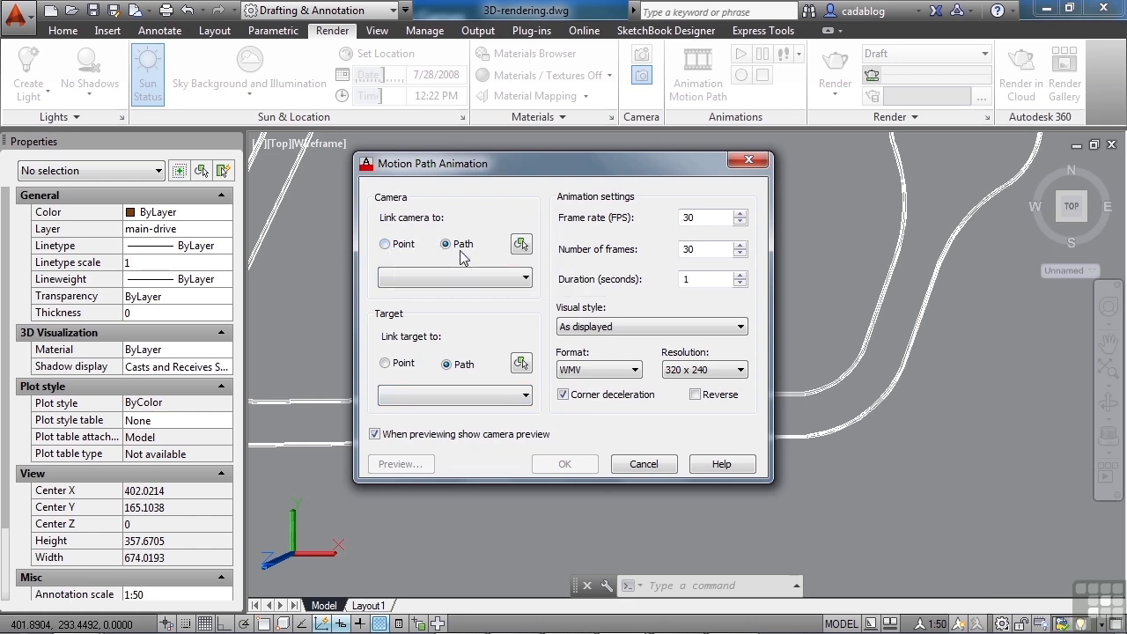
Link the animation camera to a point at the house (416.8988,172.4174,0.0000) named Point 1.
left_click_drag(539, 169, 278, 149)
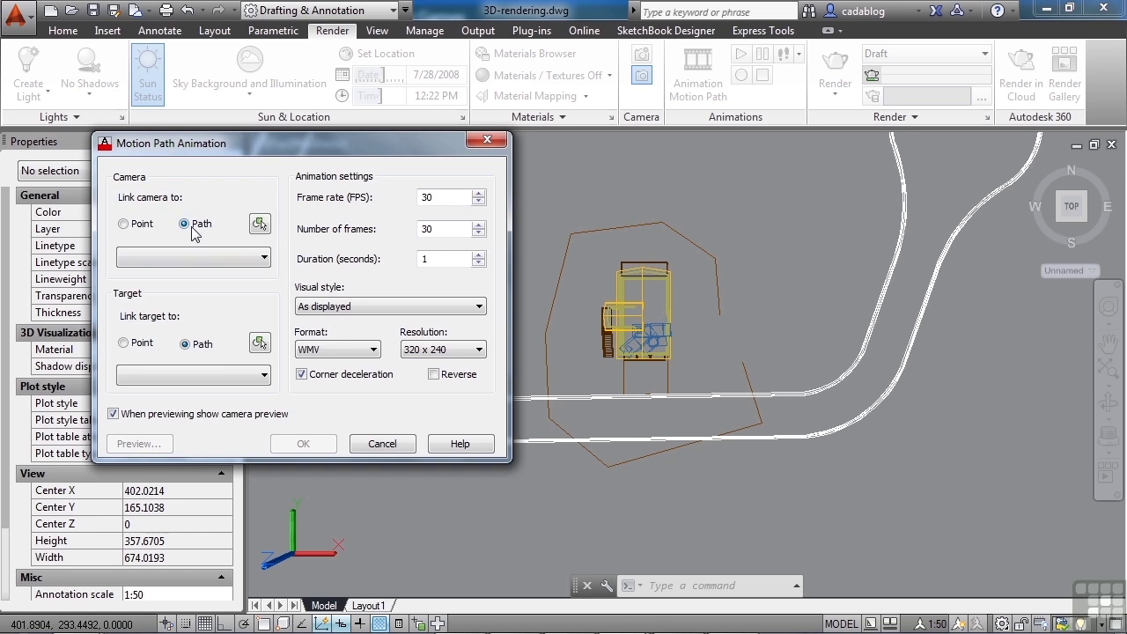
left_click(125, 223)
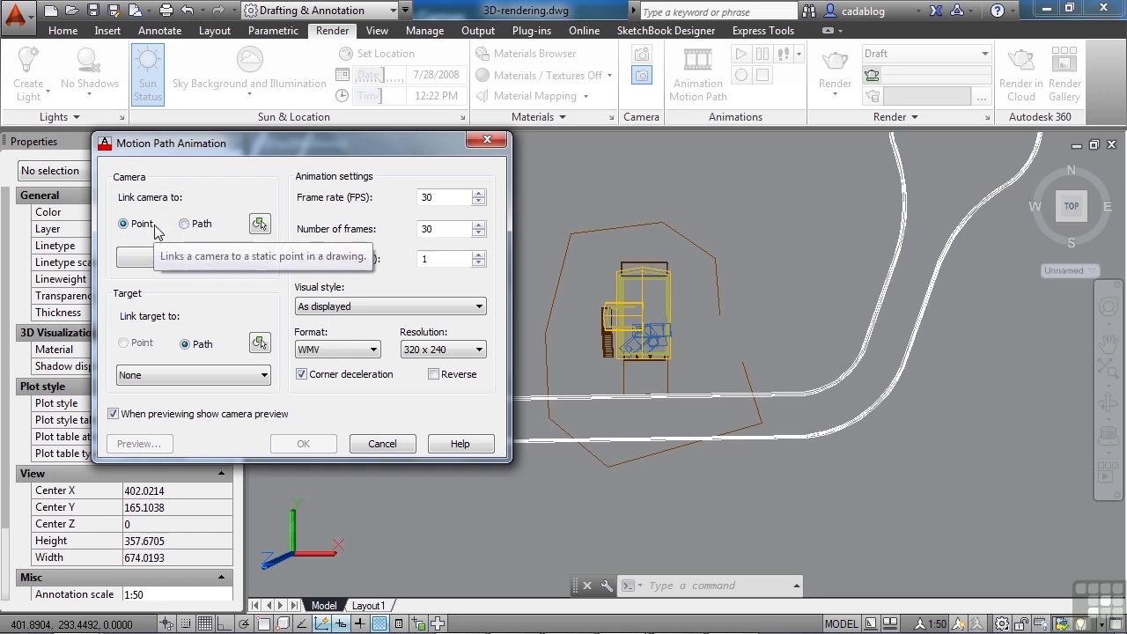
left_click(260, 224)
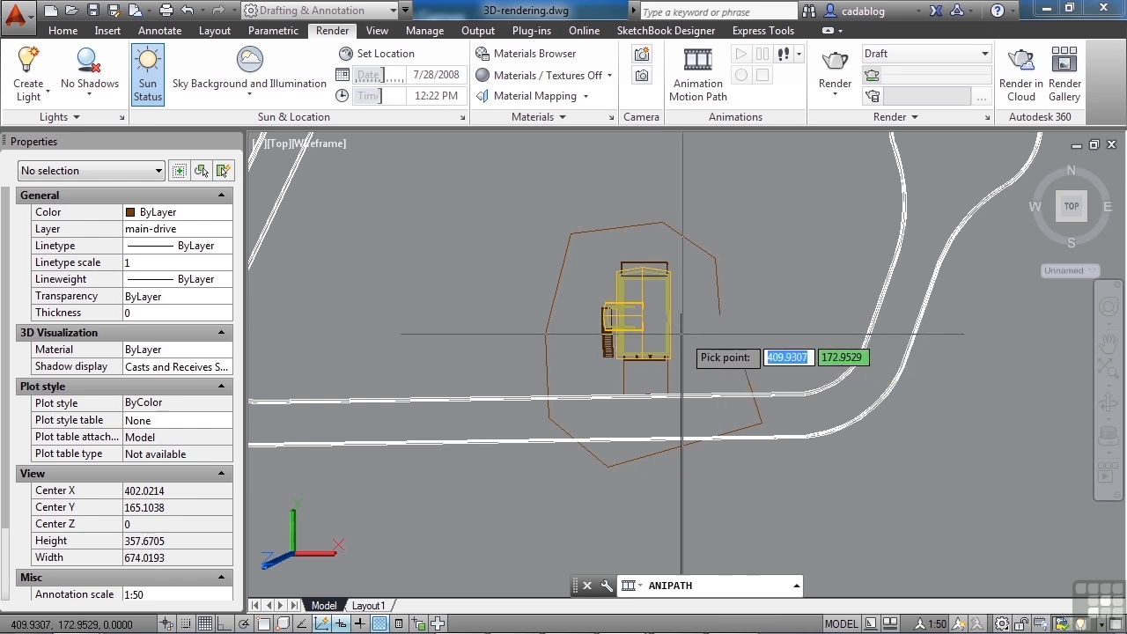
left_click(694, 335)
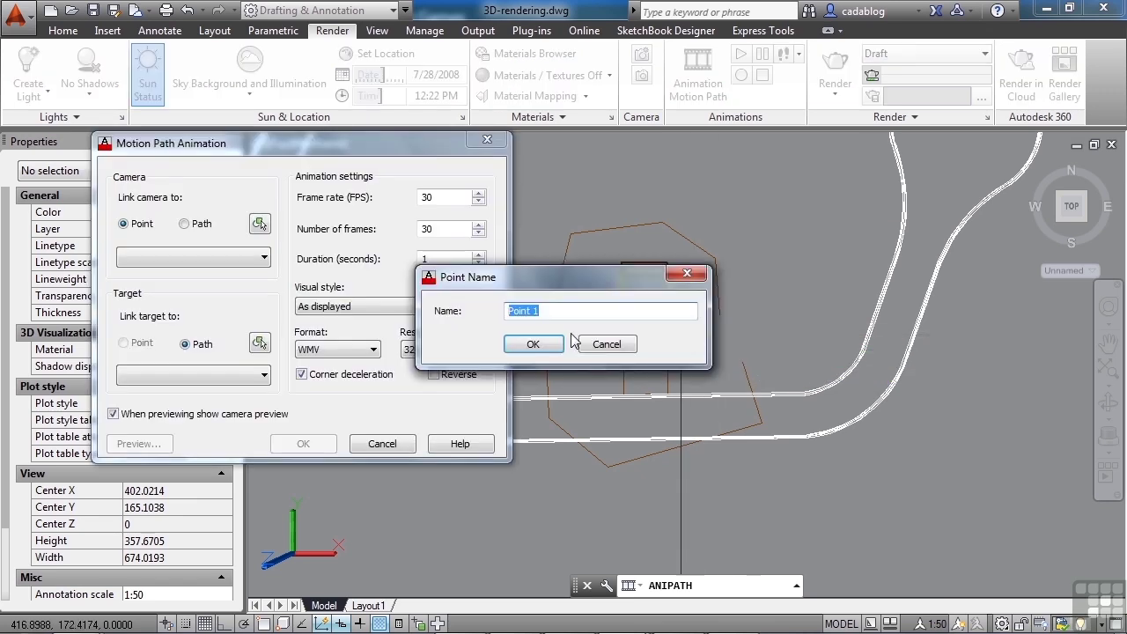
left_click(535, 345)
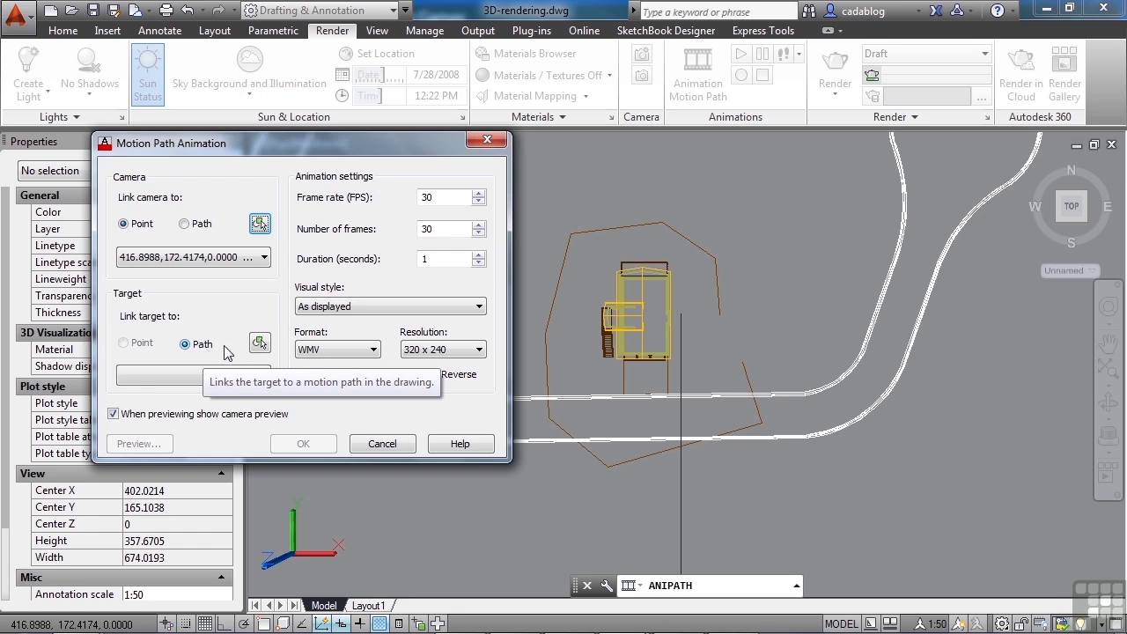
Link the animation target to the brown polyline loop, naming it Path1.
left_click(259, 343)
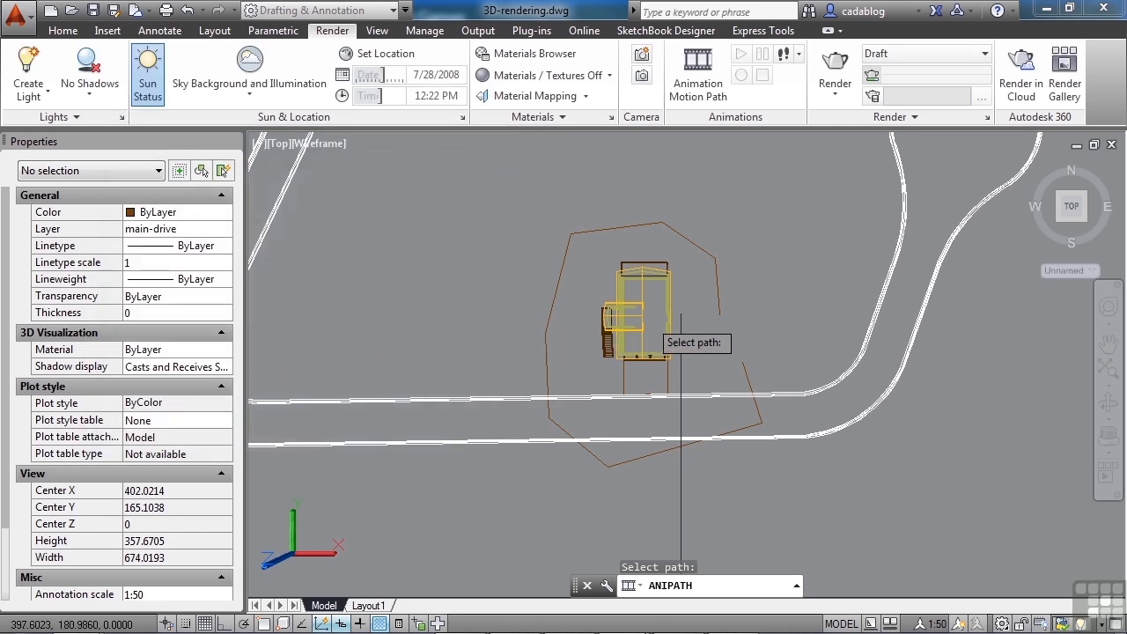
left_click(718, 308)
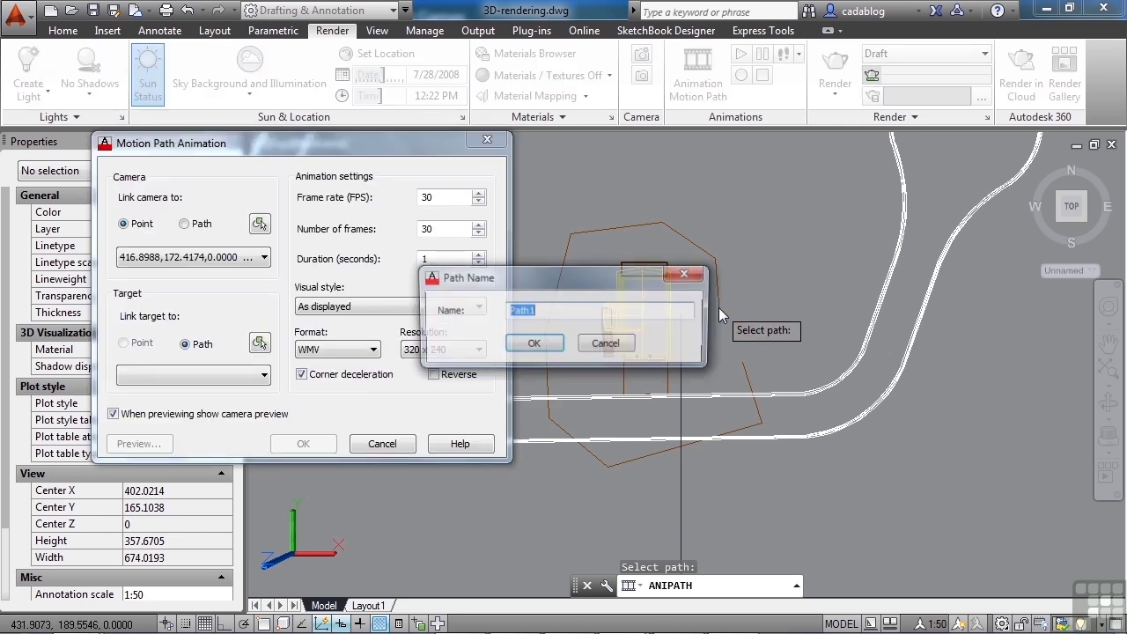
left_click(533, 344)
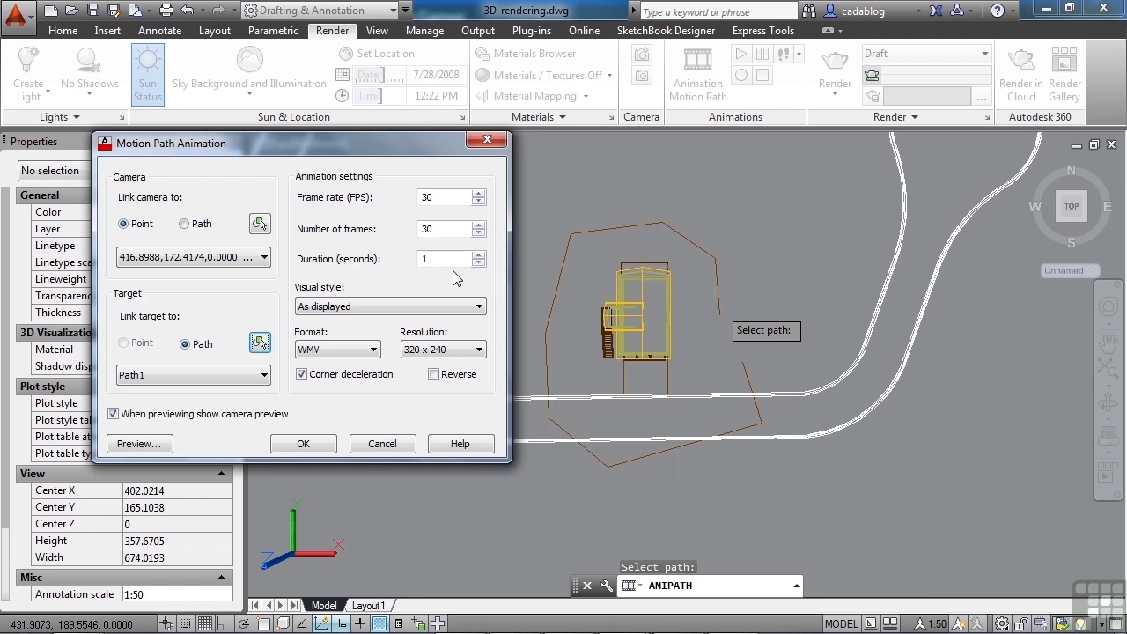
Set the animation duration to 3 seconds and the frame rate to 15 FPS.
left_click(478, 262)
left_click(460, 201)
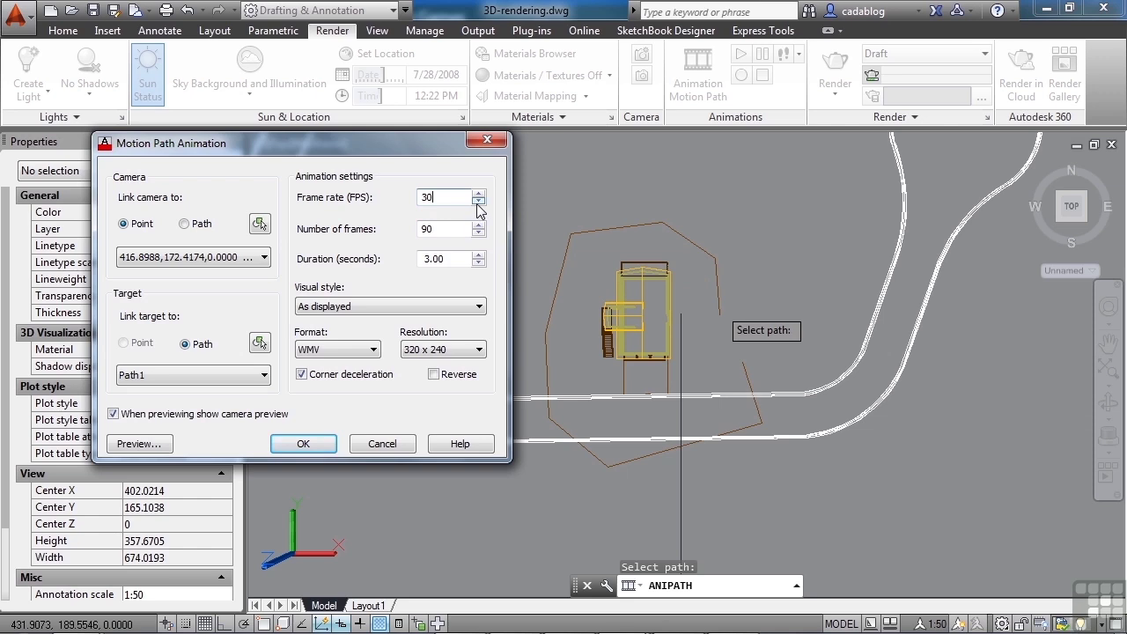
double_click(424, 198)
type("15")
key("Tab")
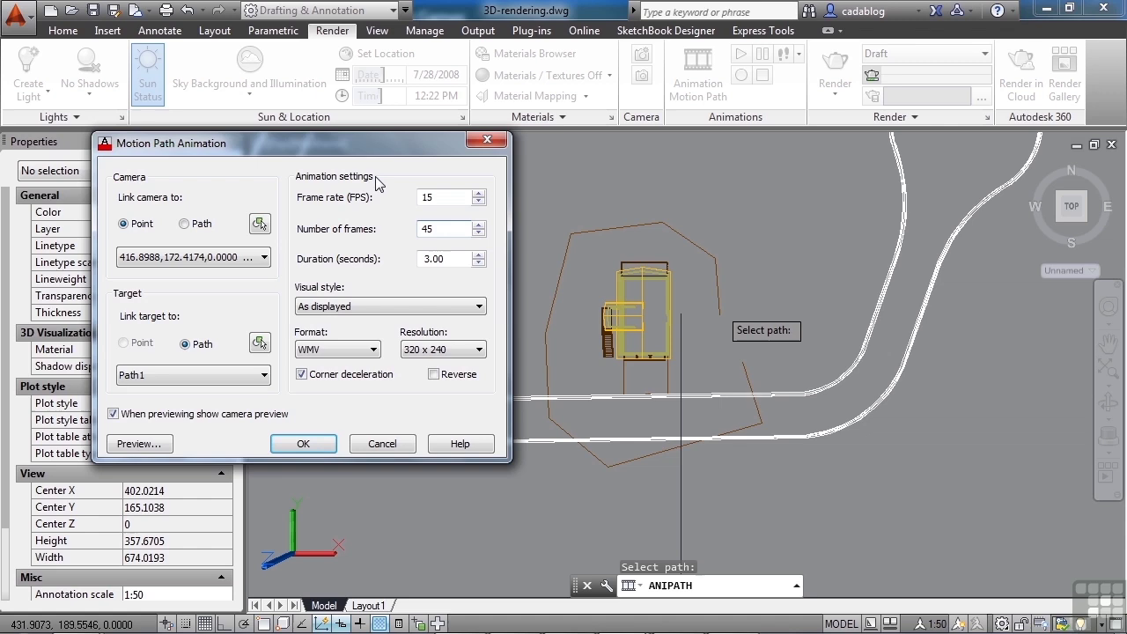
Try the Rendered, 3D Hidden and 3dWireframe visual styles, settling on Hidden.
left_click(371, 306)
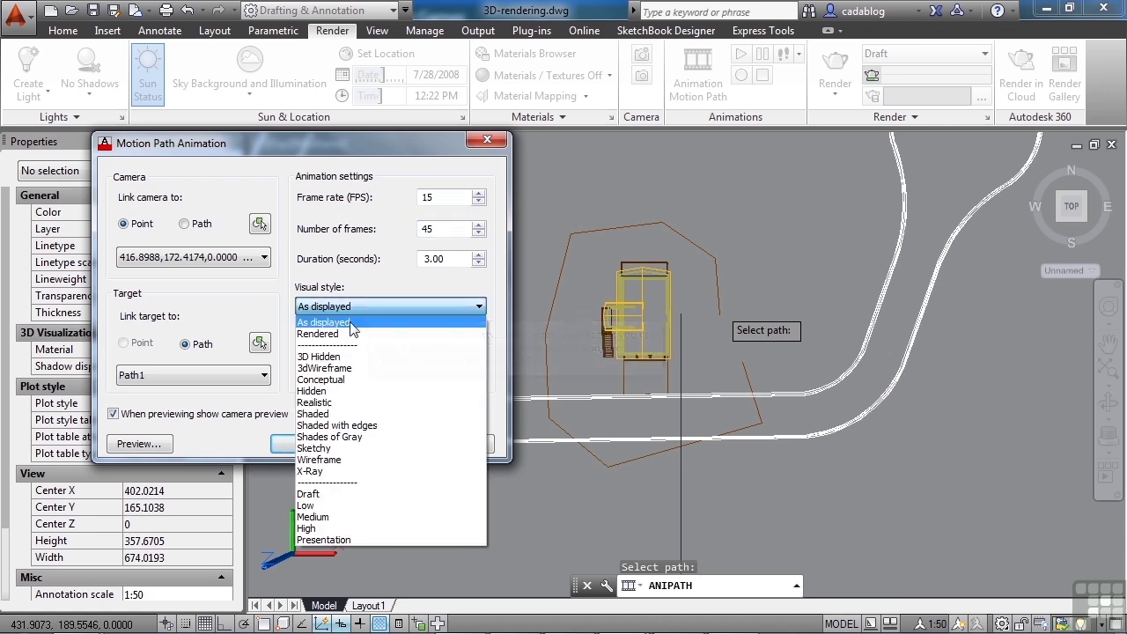
left_click(340, 335)
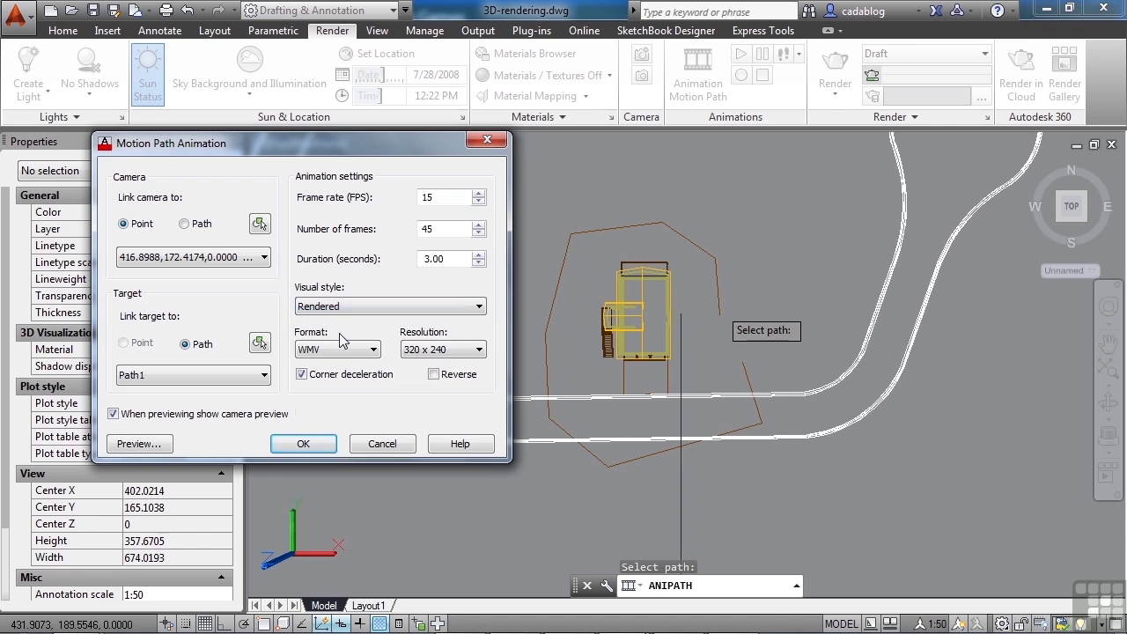
left_click(346, 309)
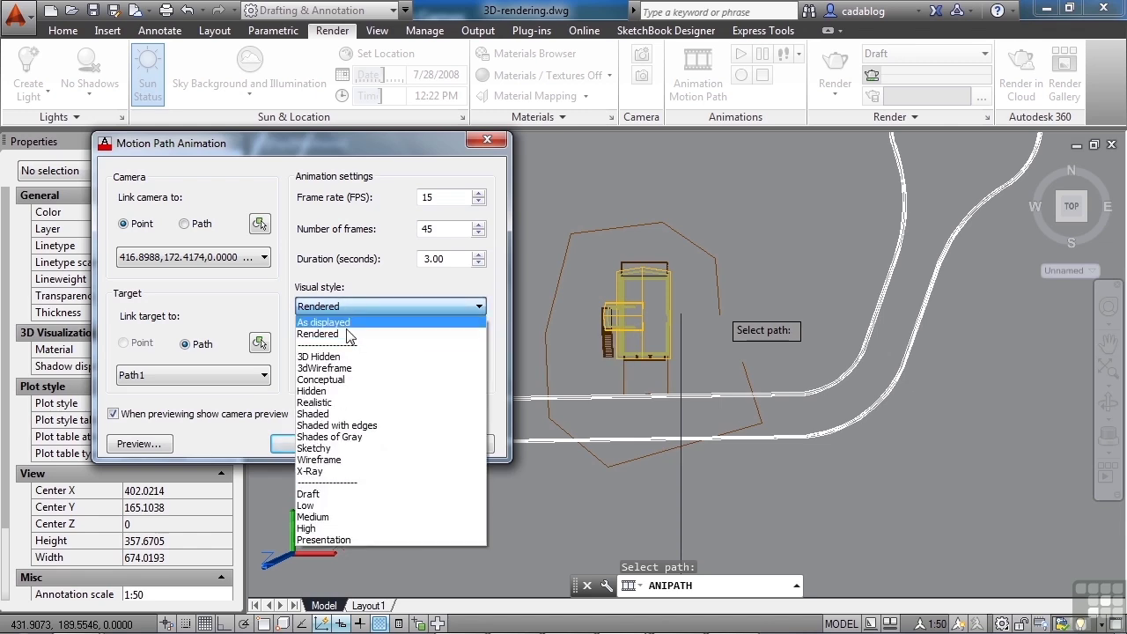
left_click(352, 343)
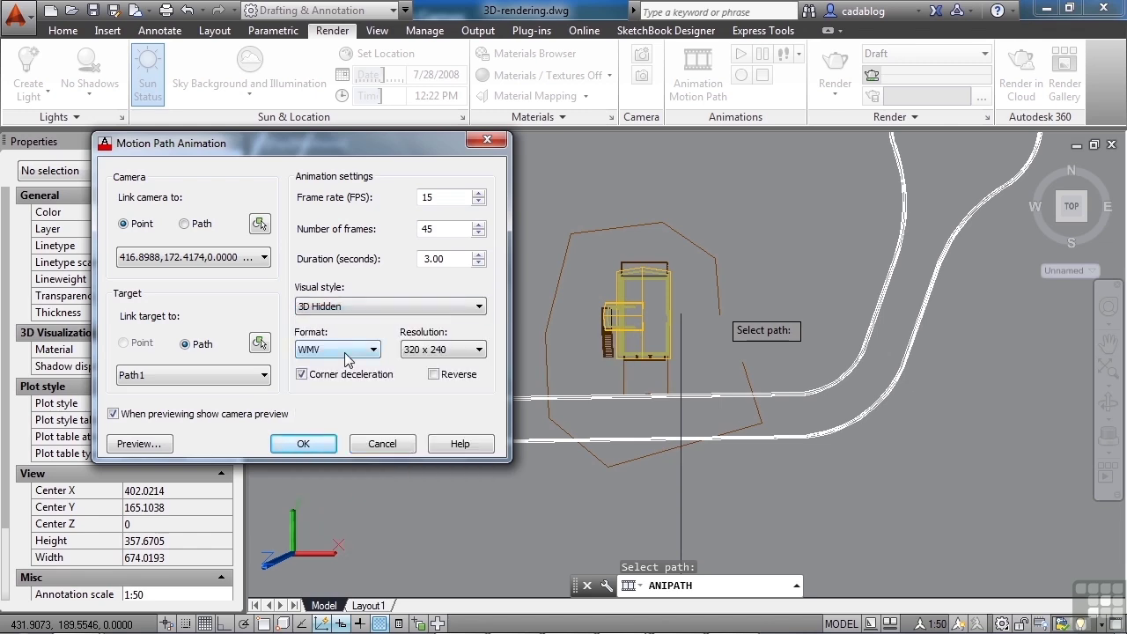
left_click(360, 310)
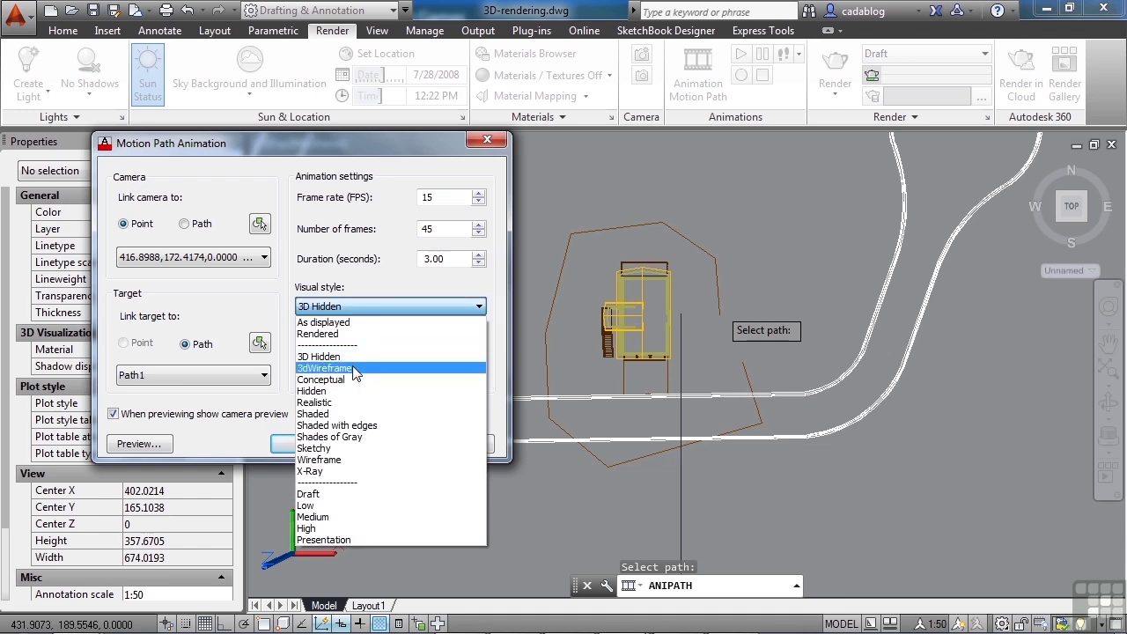
left_click(353, 370)
left_click(362, 310)
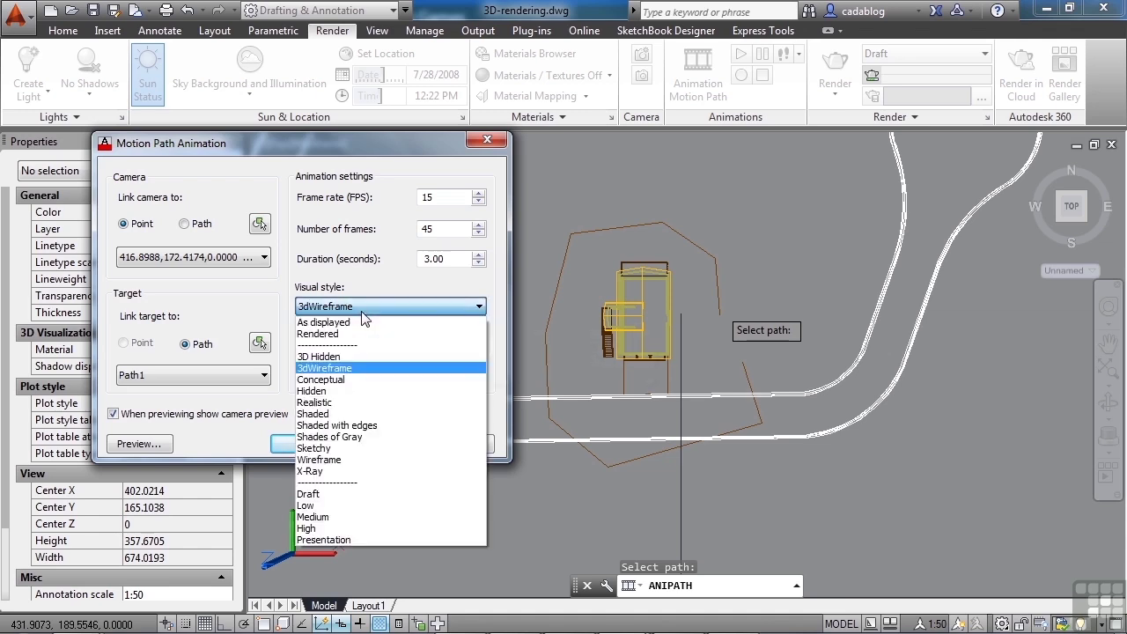
left_click(349, 392)
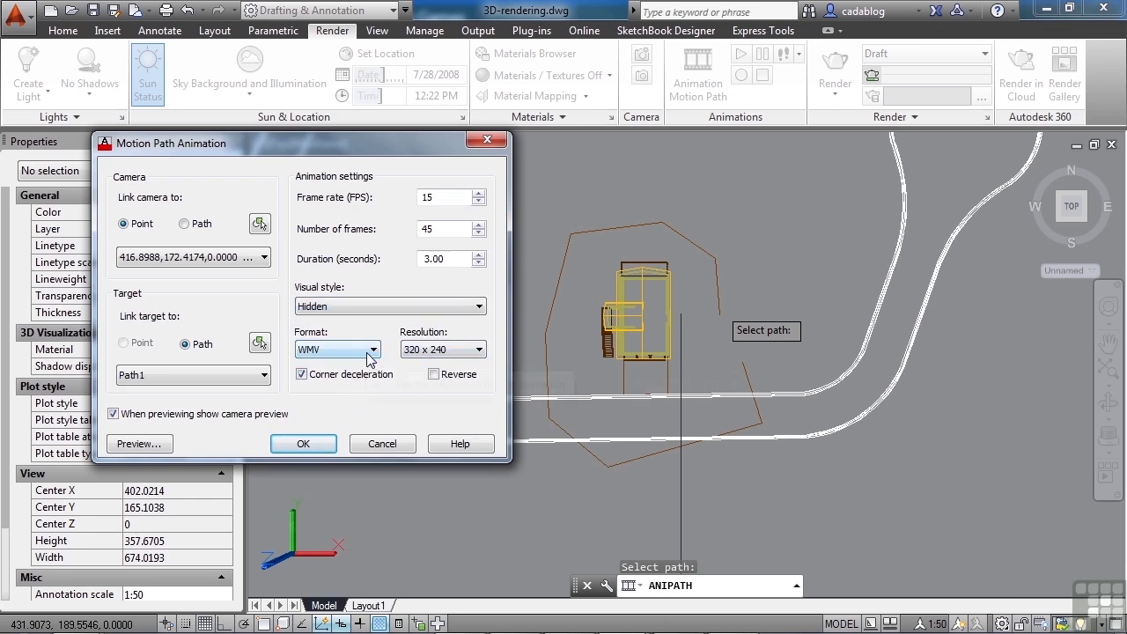
Keep WMV as the output format and 320 x 240 as the resolution.
left_click(370, 354)
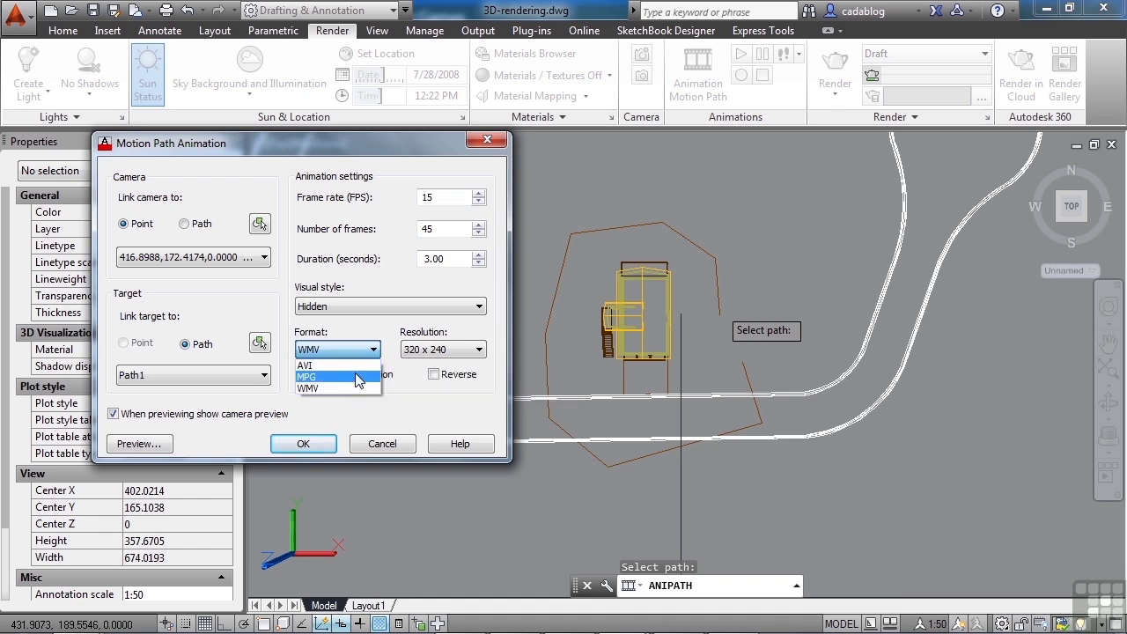
left_click(357, 388)
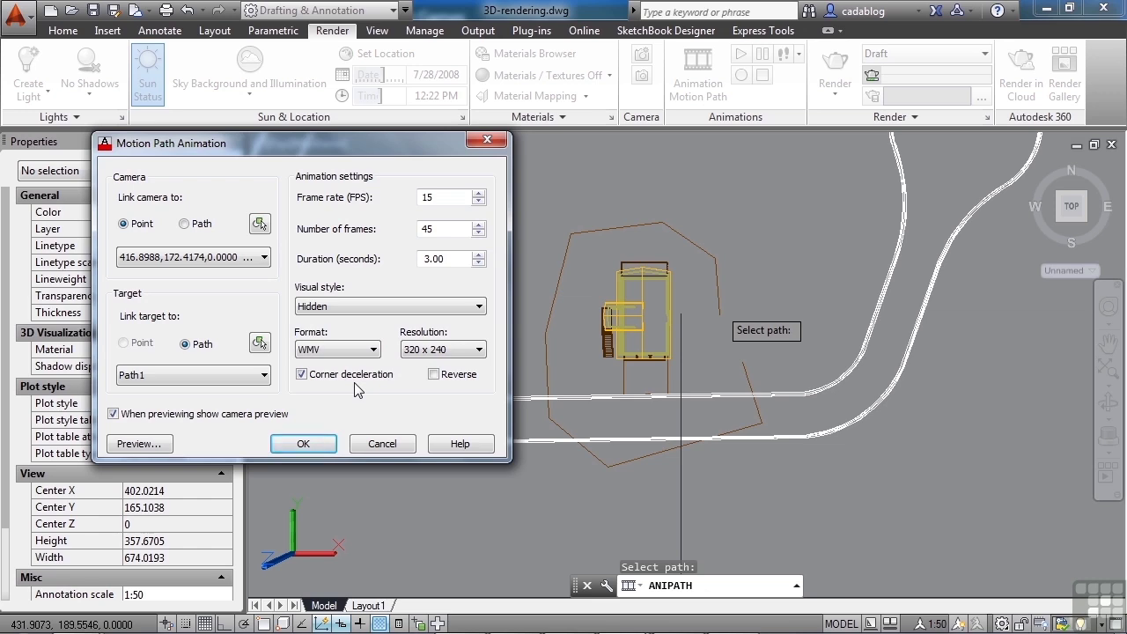
left_click(468, 357)
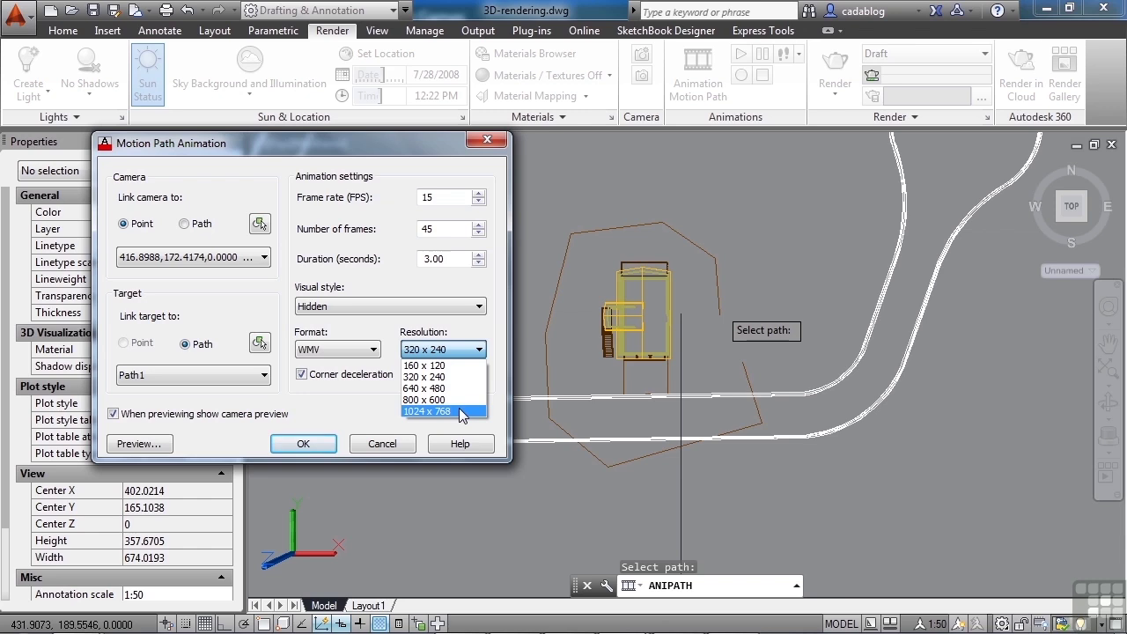
left_click(446, 378)
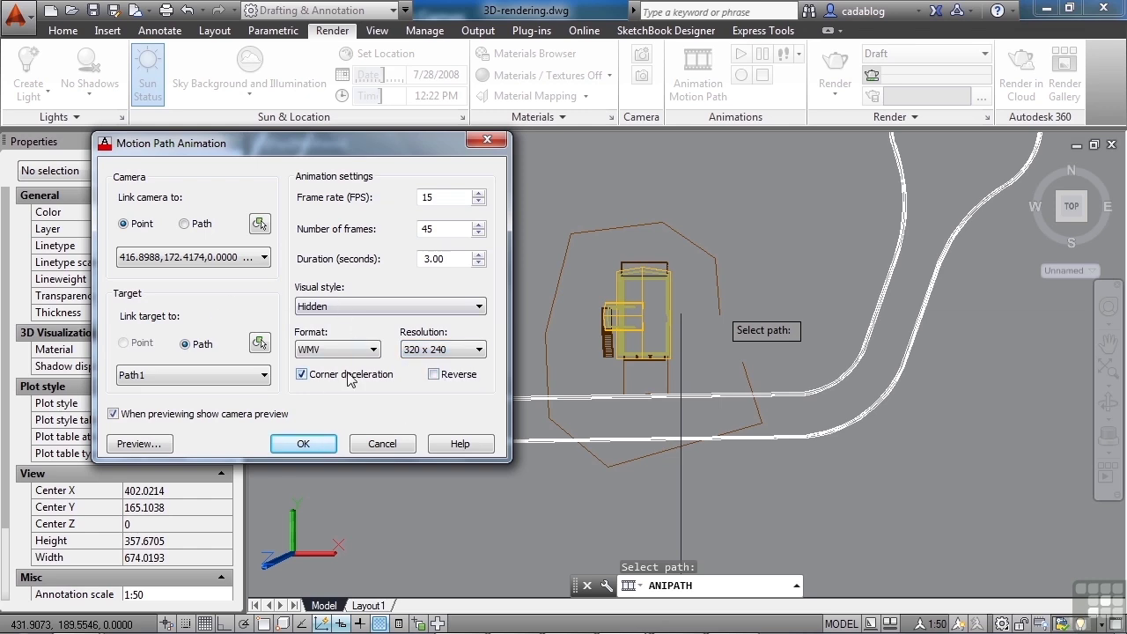
Preview the camera animation, close the preview, and cancel the Motion Path Animation dialog.
left_click(139, 444)
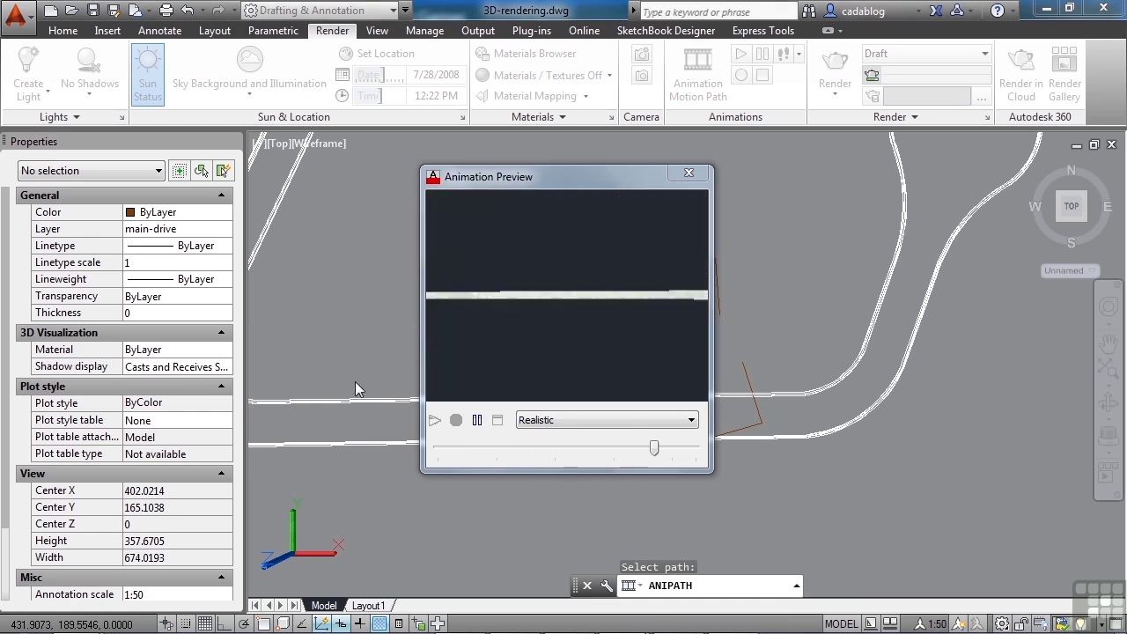
left_click(689, 174)
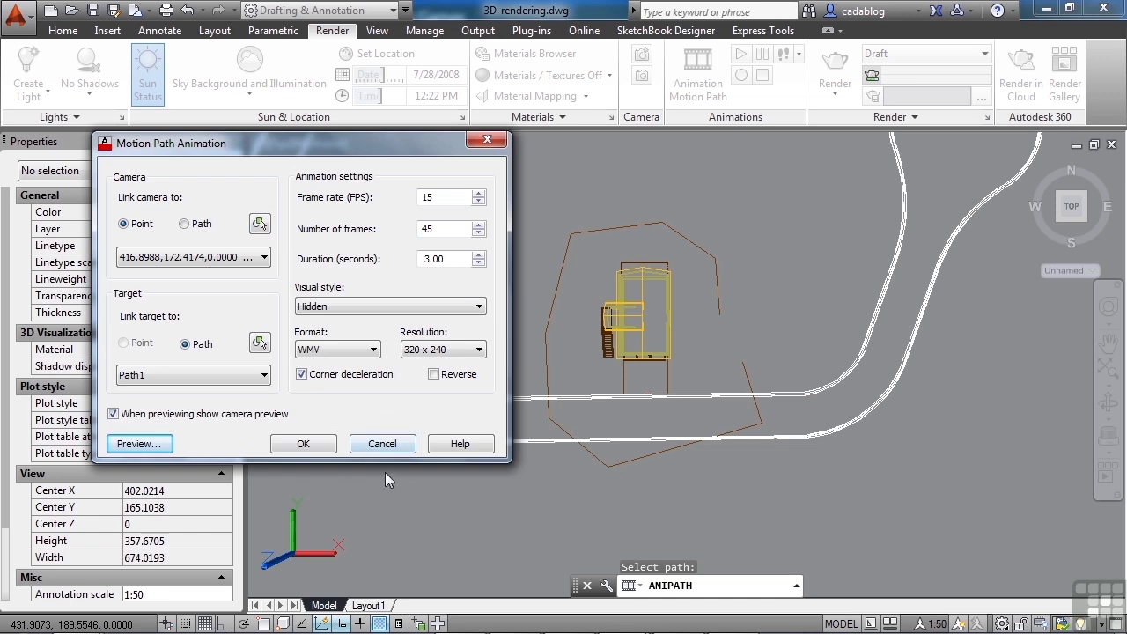
left_click(384, 444)
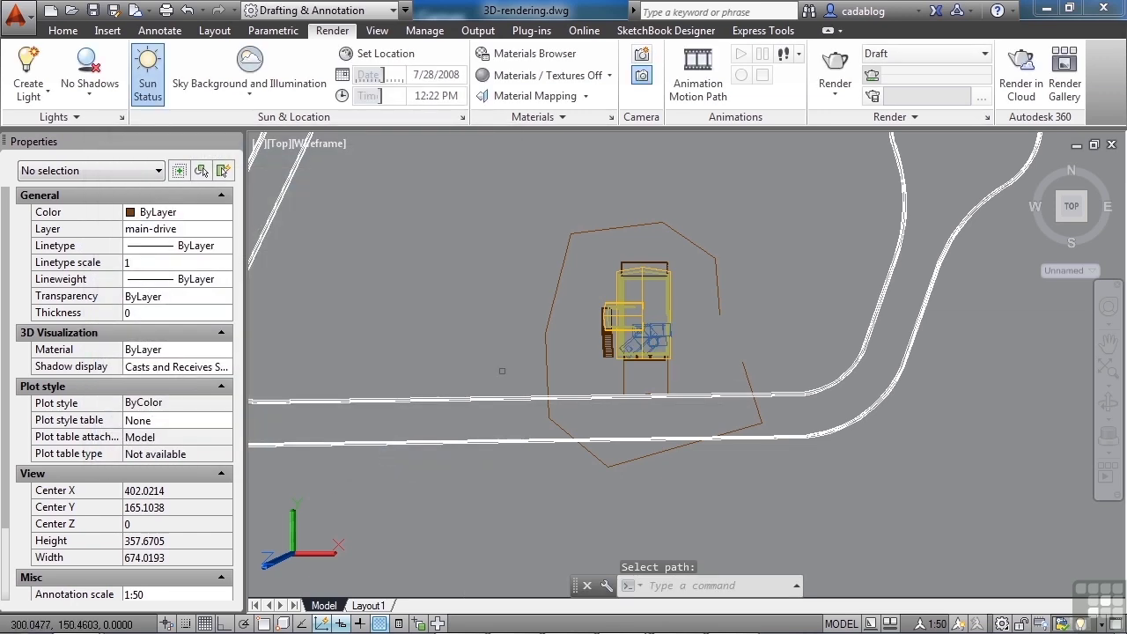
Orbit the model into a tilted 3D view of the house.
left_click(549, 310)
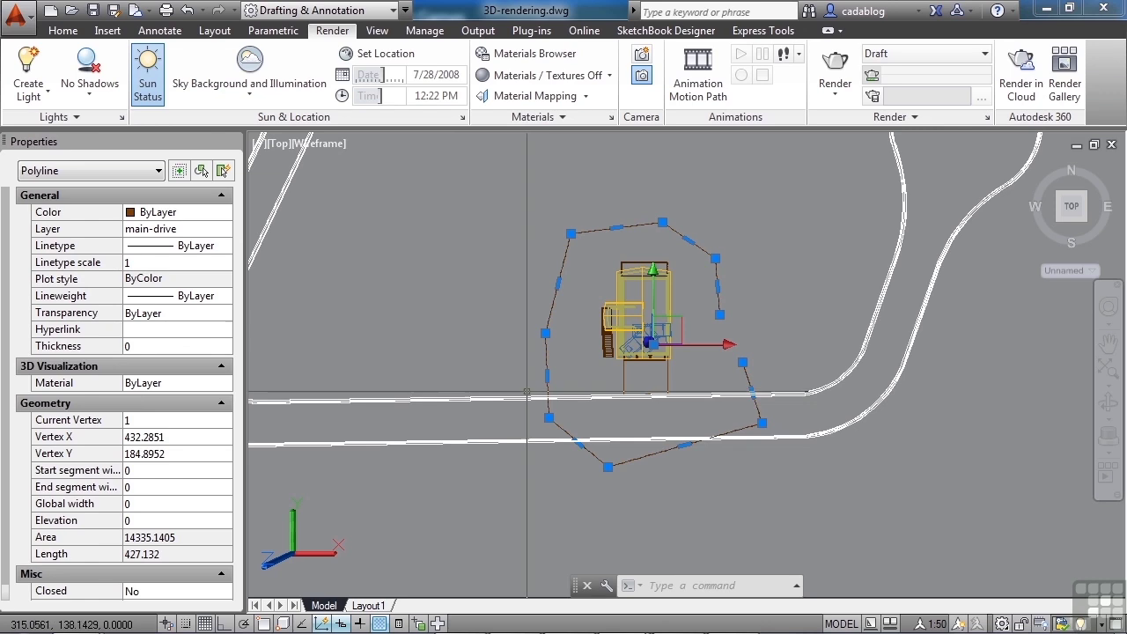
key("Escape")
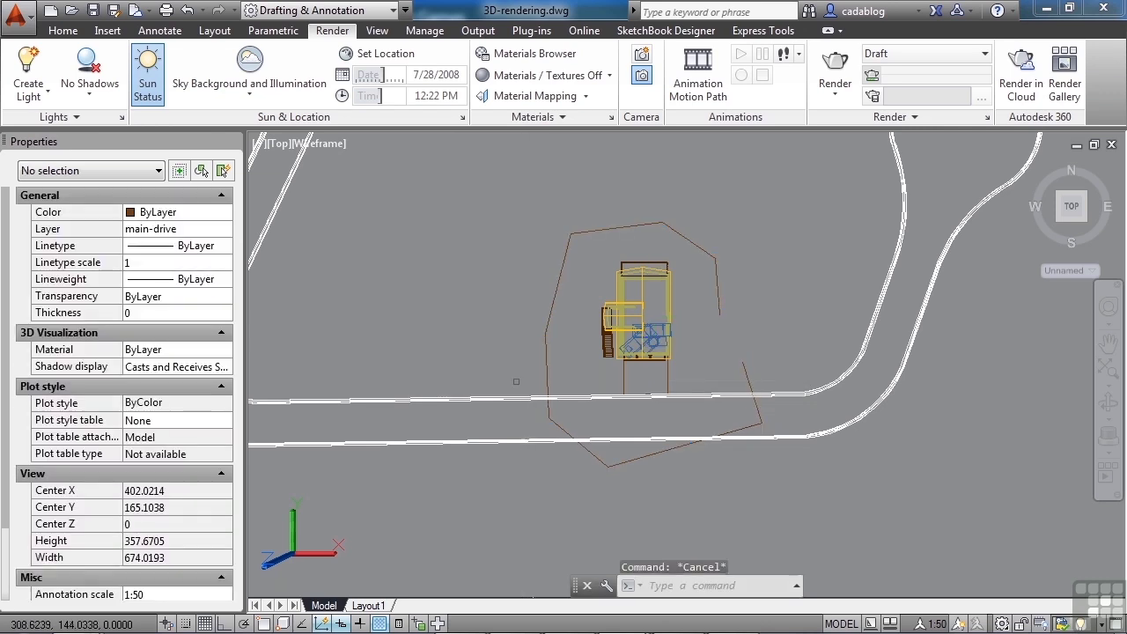
middle_click_drag(521, 419, 575, 269, "shift")
scroll(617, 352, "up", 5)
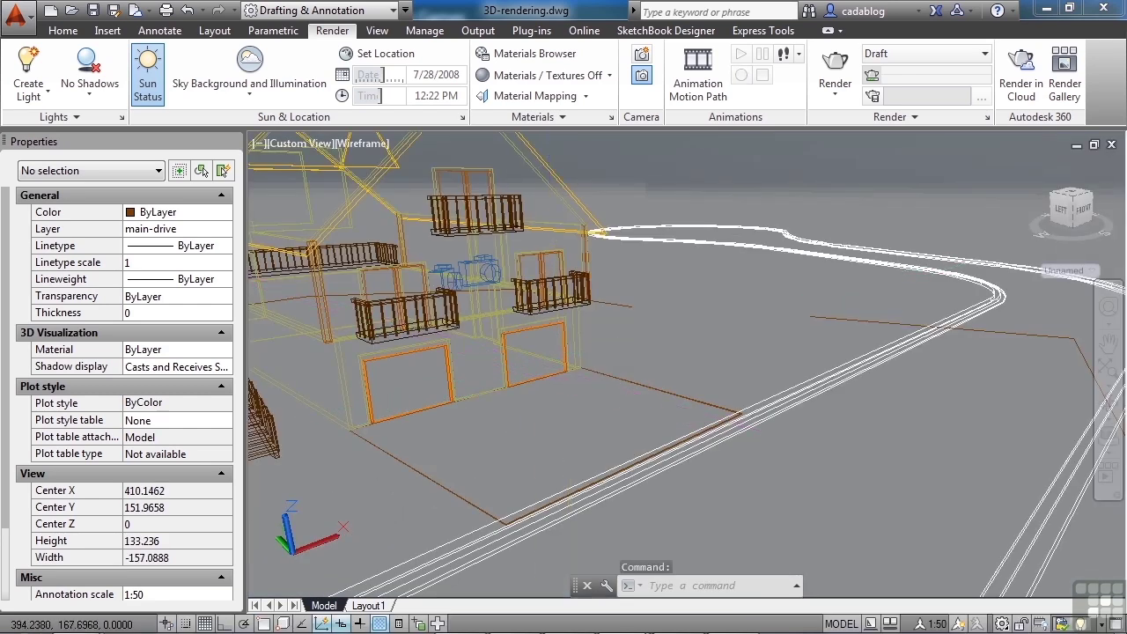
middle_click_drag(605, 387, 605, 387, "shift")
scroll(605, 387, "down", 5)
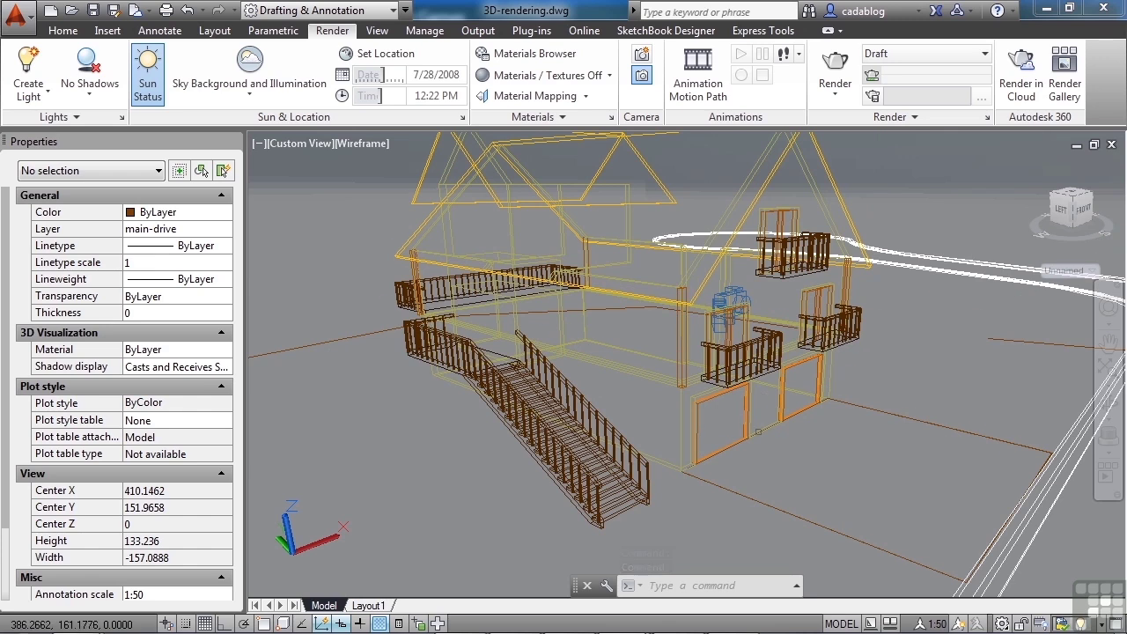
Select the path polyline and set its end segment width to 10 in Properties.
left_click(345, 336)
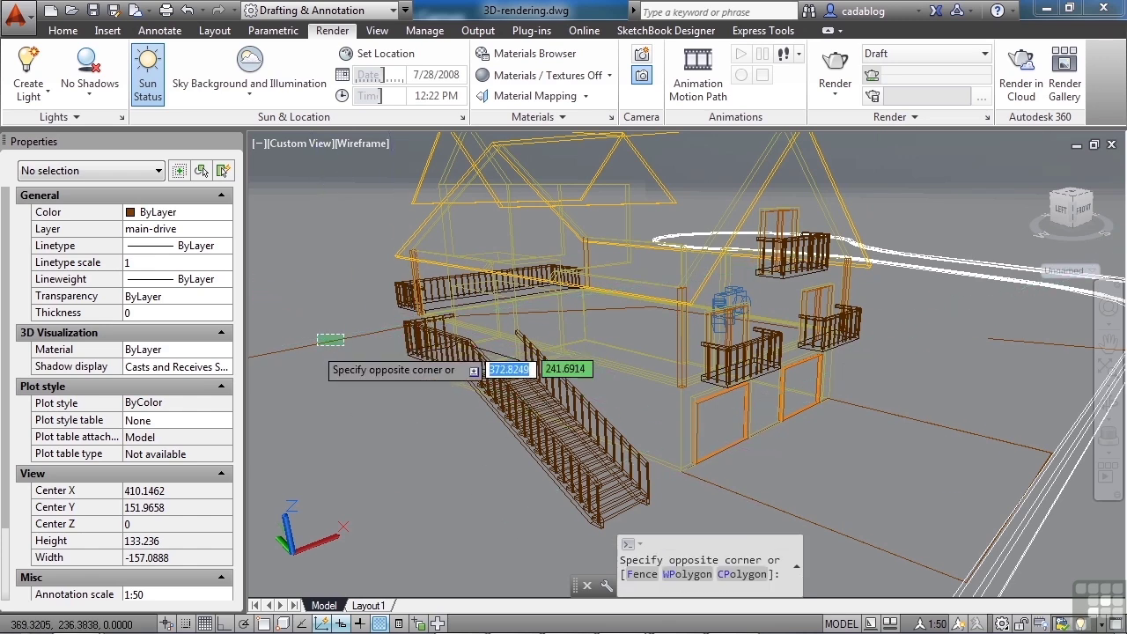
left_click(317, 345)
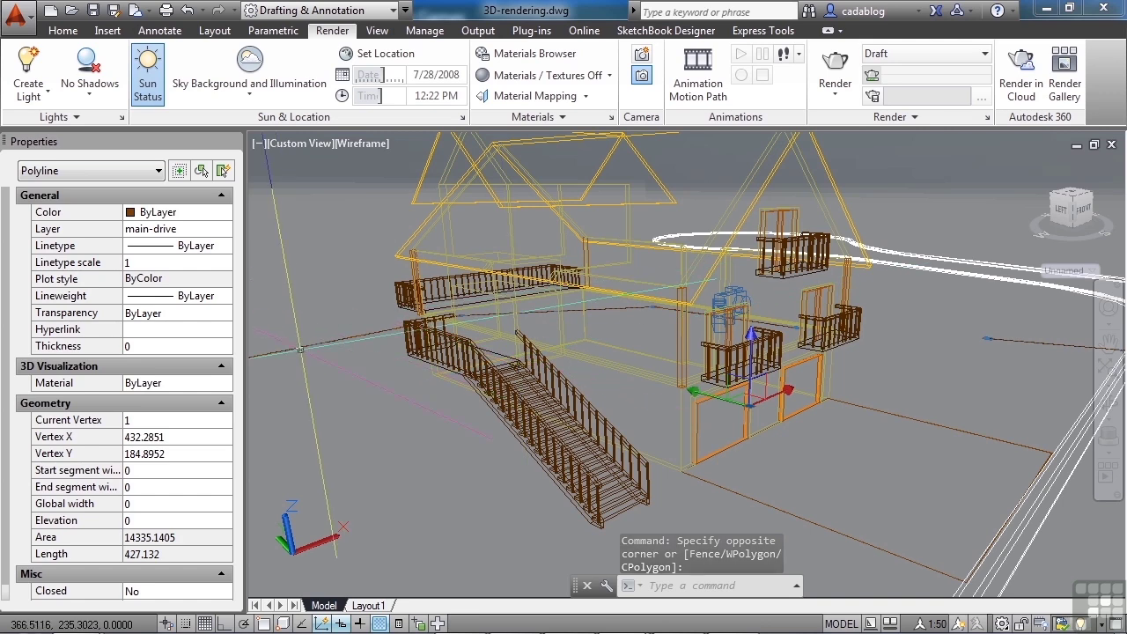
left_click(146, 487)
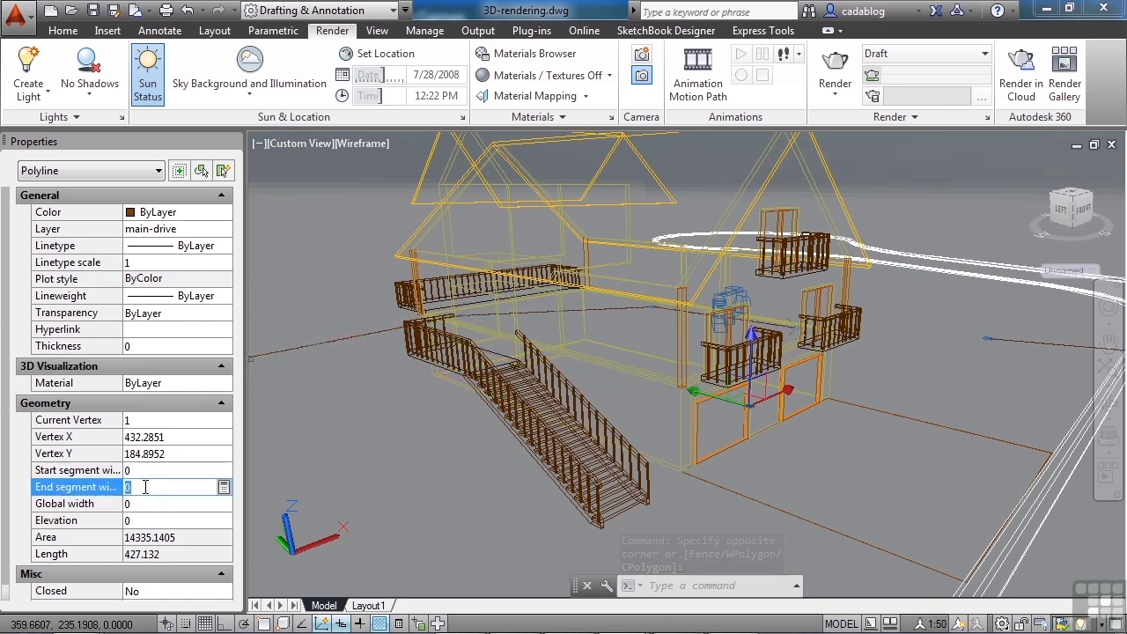
key("Tab")
scroll(470, 437, "down", 3)
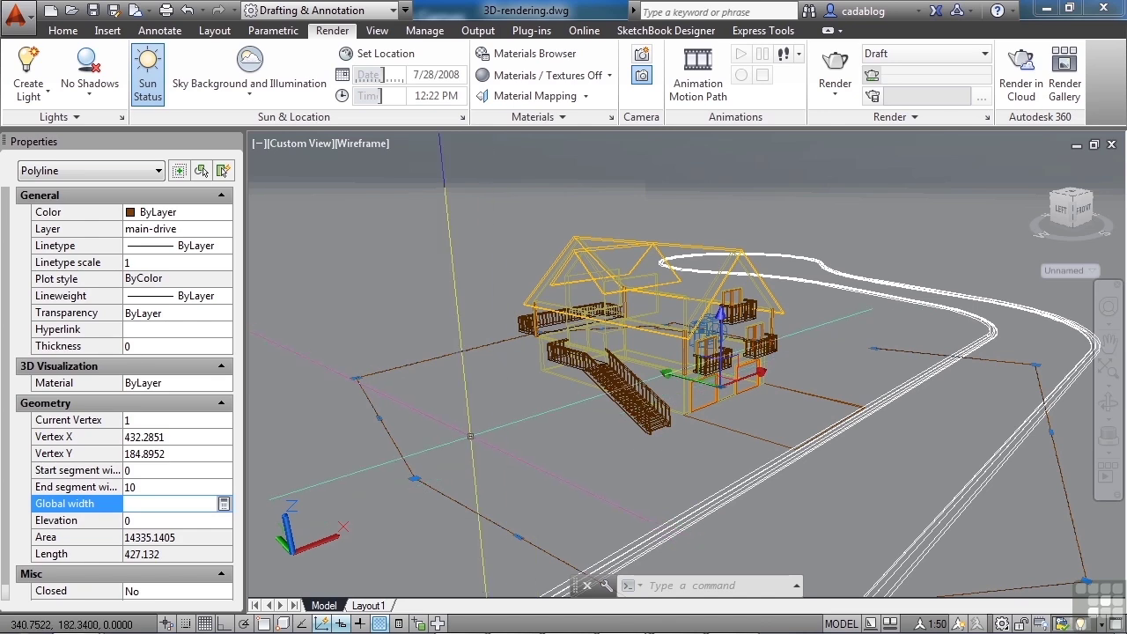
key("Escape")
Dismiss the Units dialog unchanged, then change the path polyline's end segment width to 15.
type("UNITs")
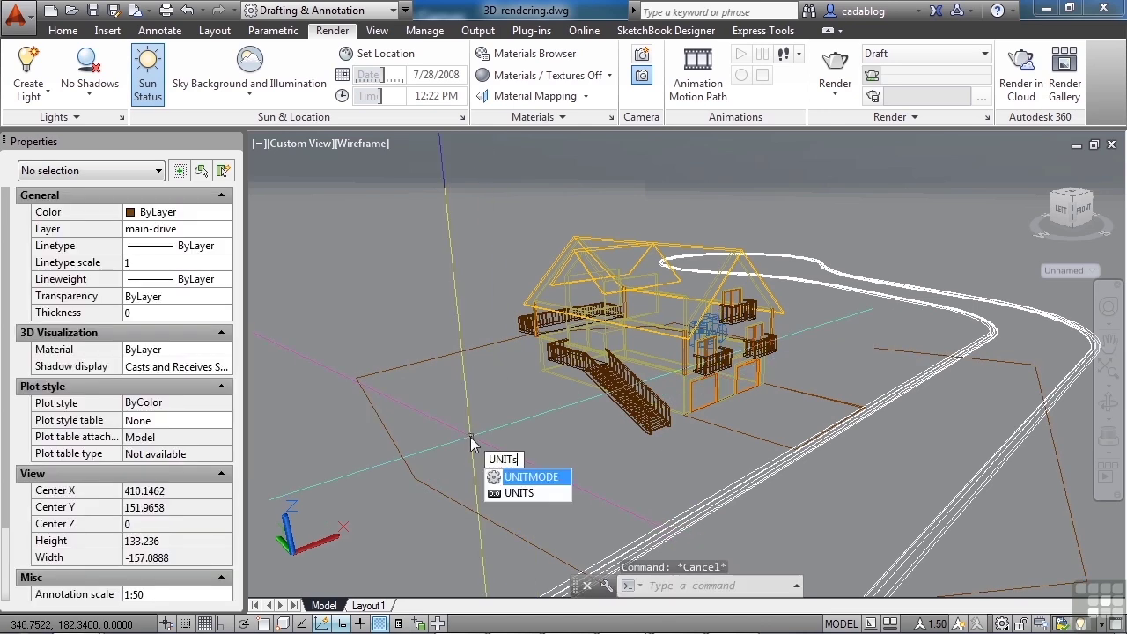
key("Return")
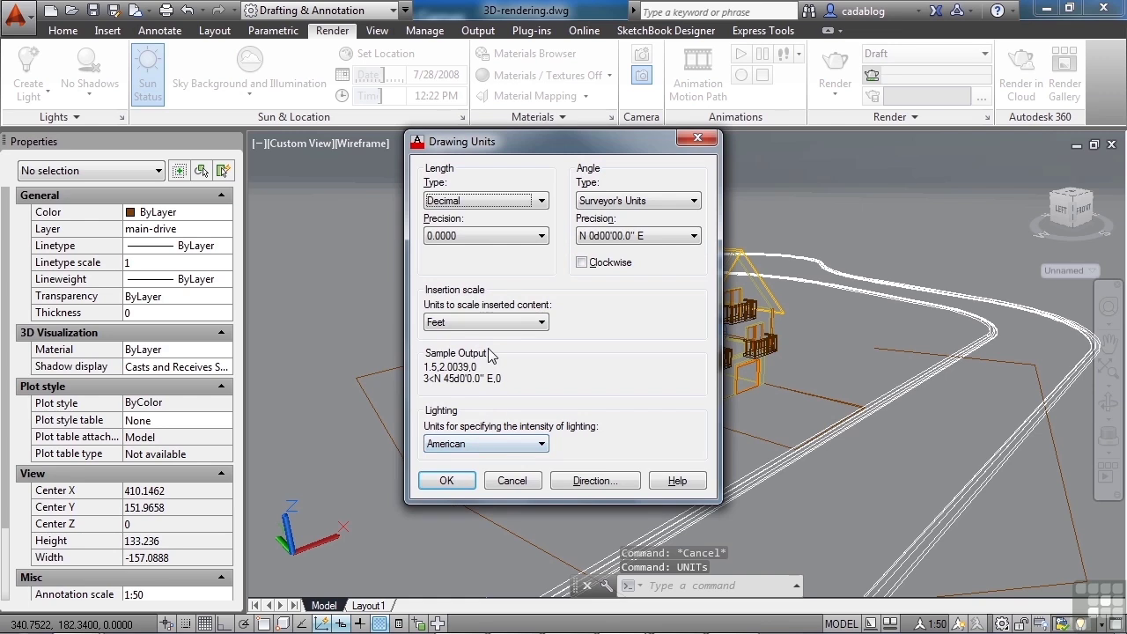
left_click(512, 481)
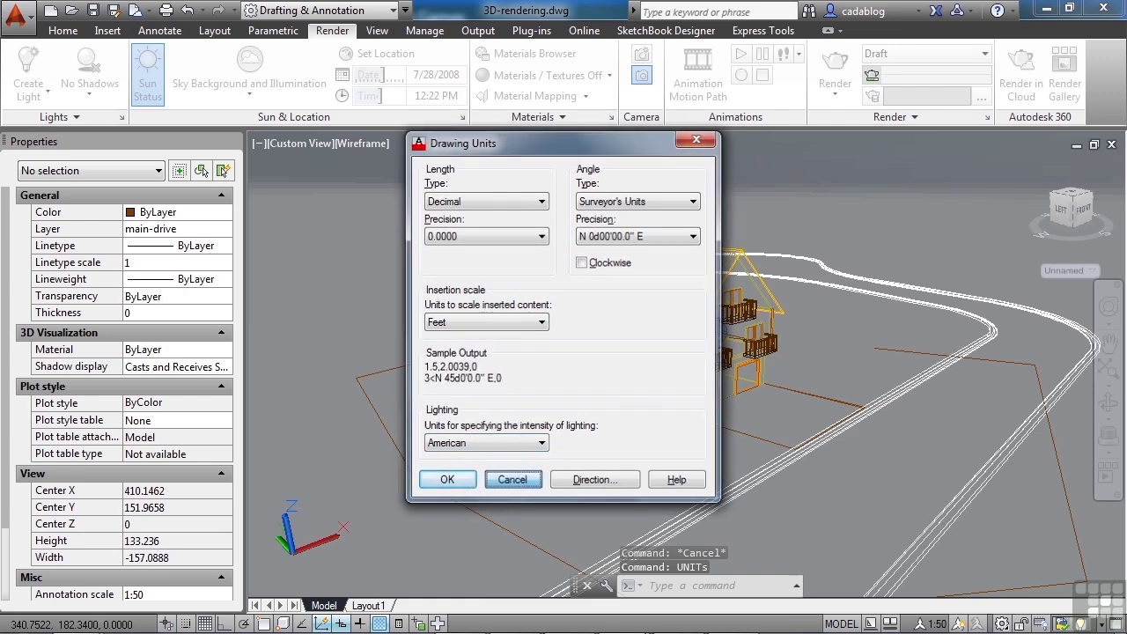
left_click(466, 508)
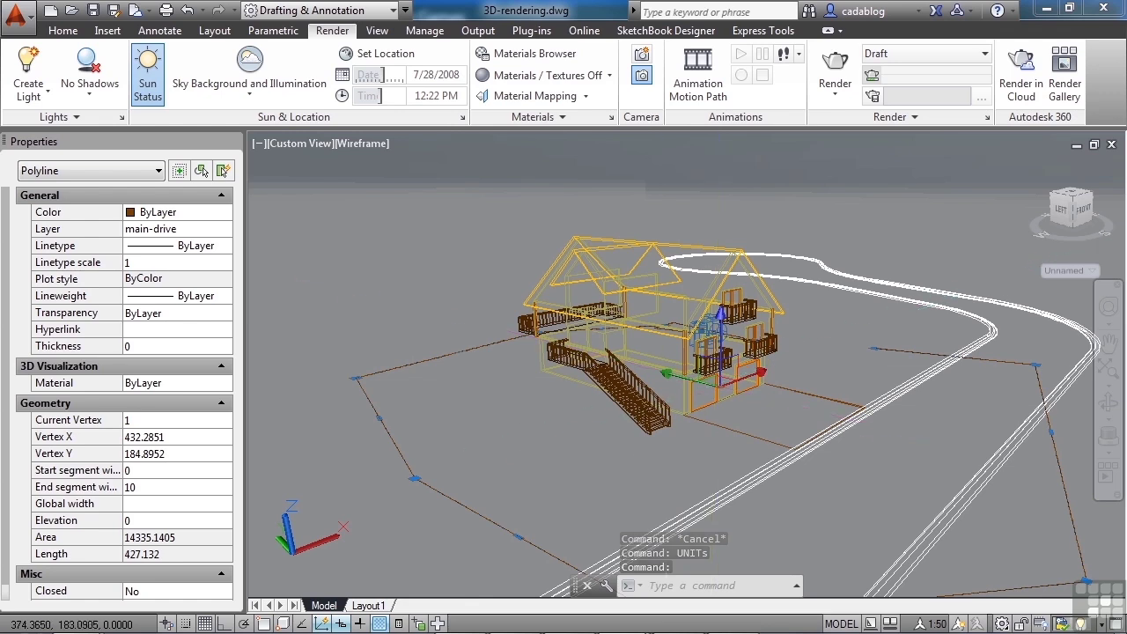
left_click(160, 487)
type("15")
key("Tab")
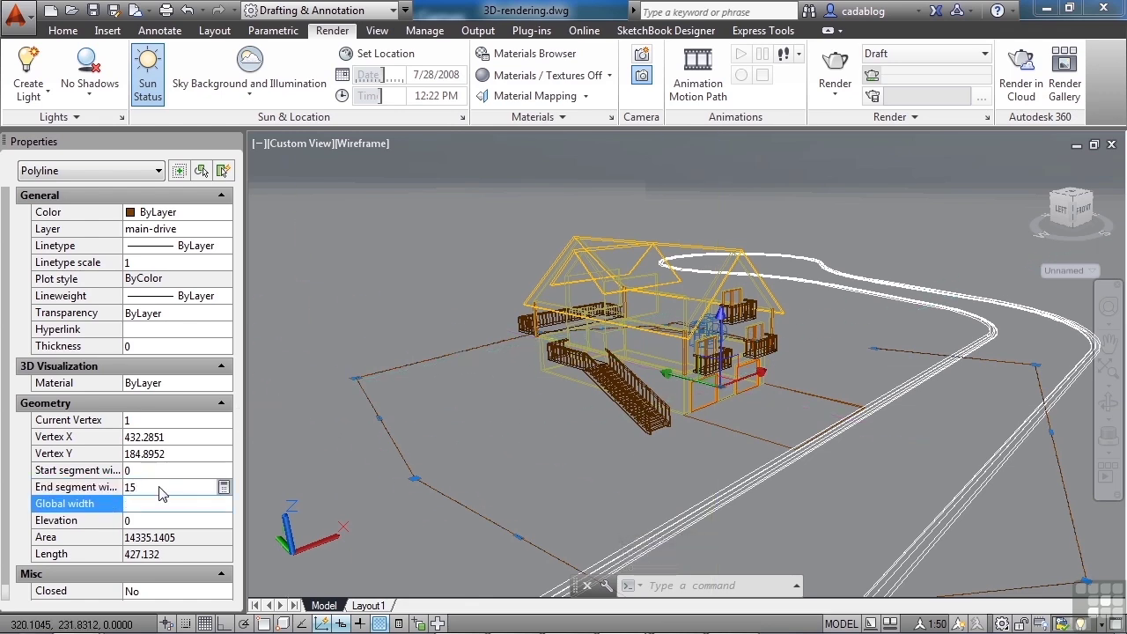
key("Escape")
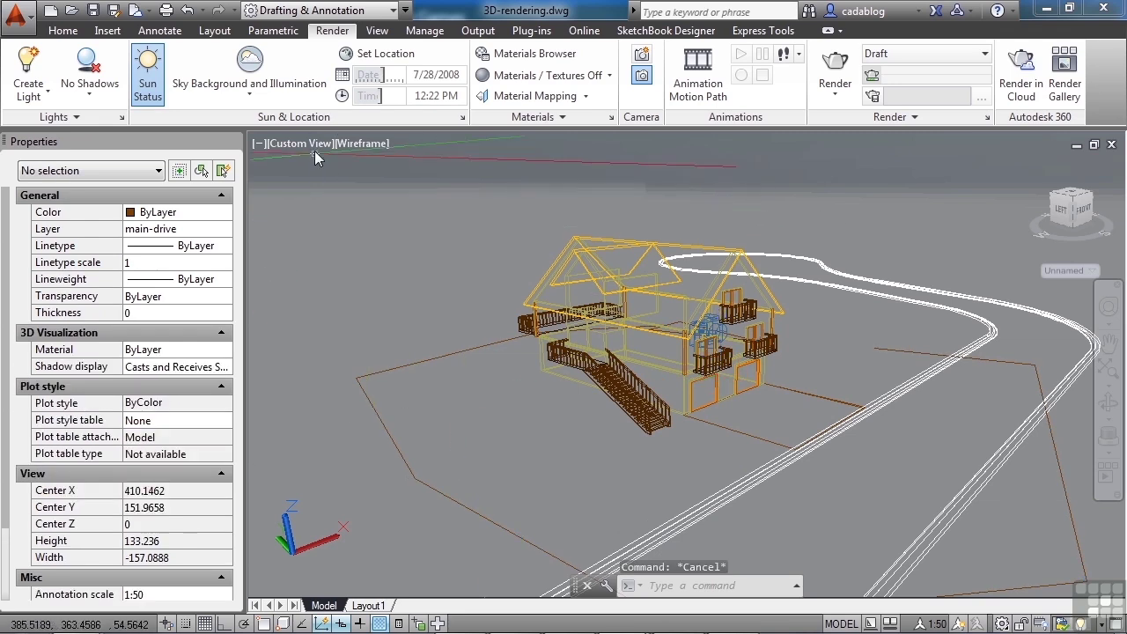
Switch the viewport to the Top view.
left_click(311, 148)
left_click(352, 188)
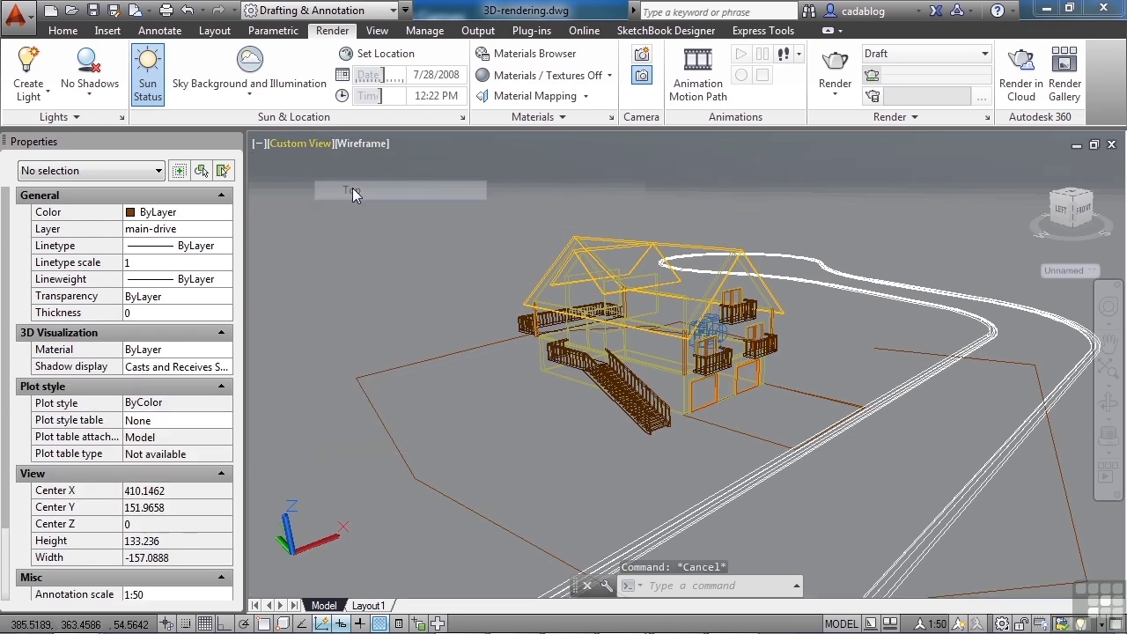
middle_click_drag(425, 289, 542, 376, "shift")
Open Motion Path Animation and link the camera to the brown polyline as Path1.
key("Escape")
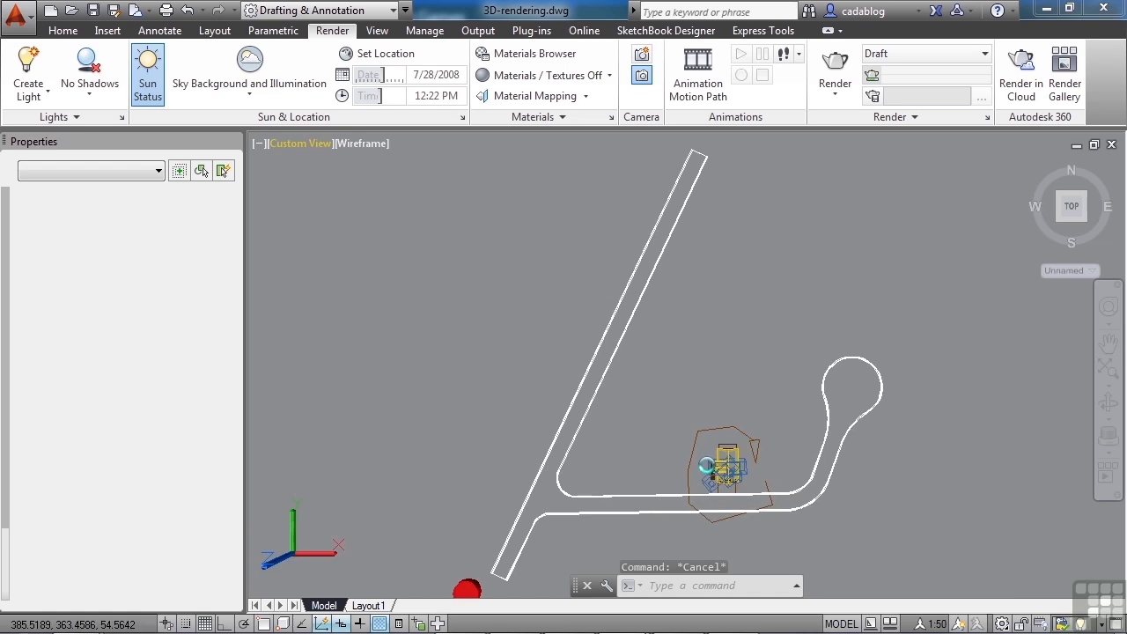
scroll(683, 498, "up", 4)
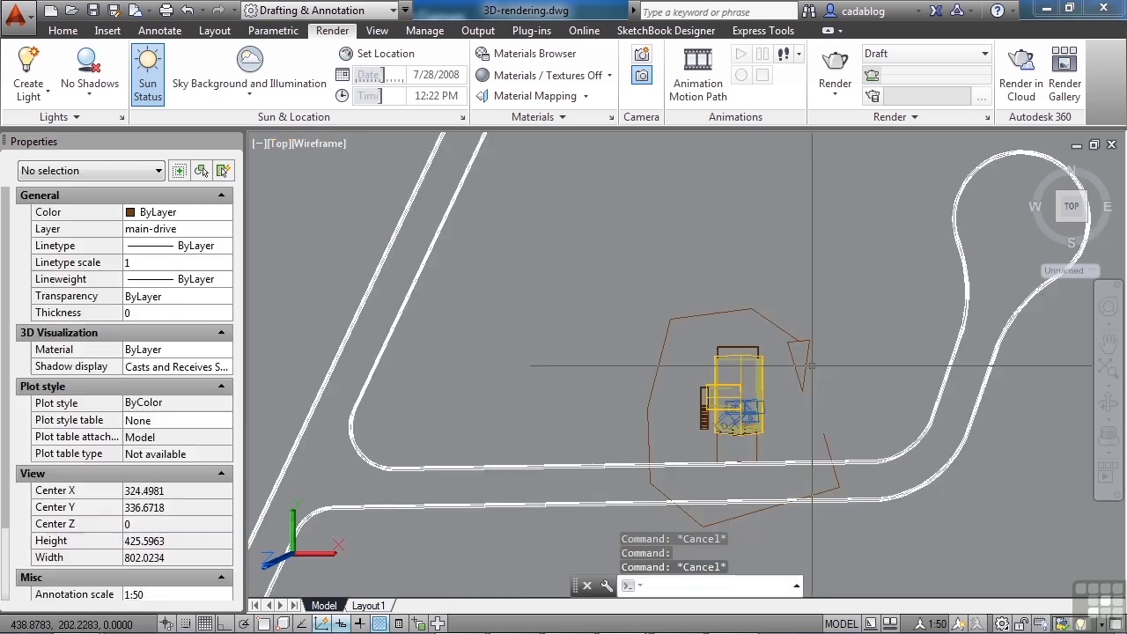
left_click(702, 87)
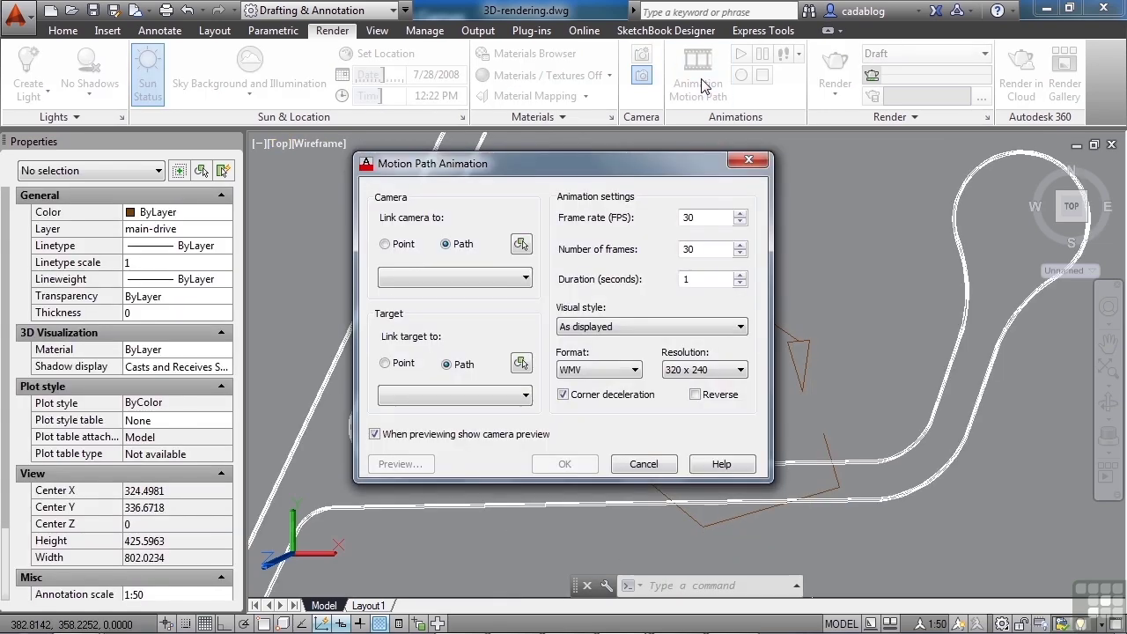
left_click_drag(657, 166, 498, 170)
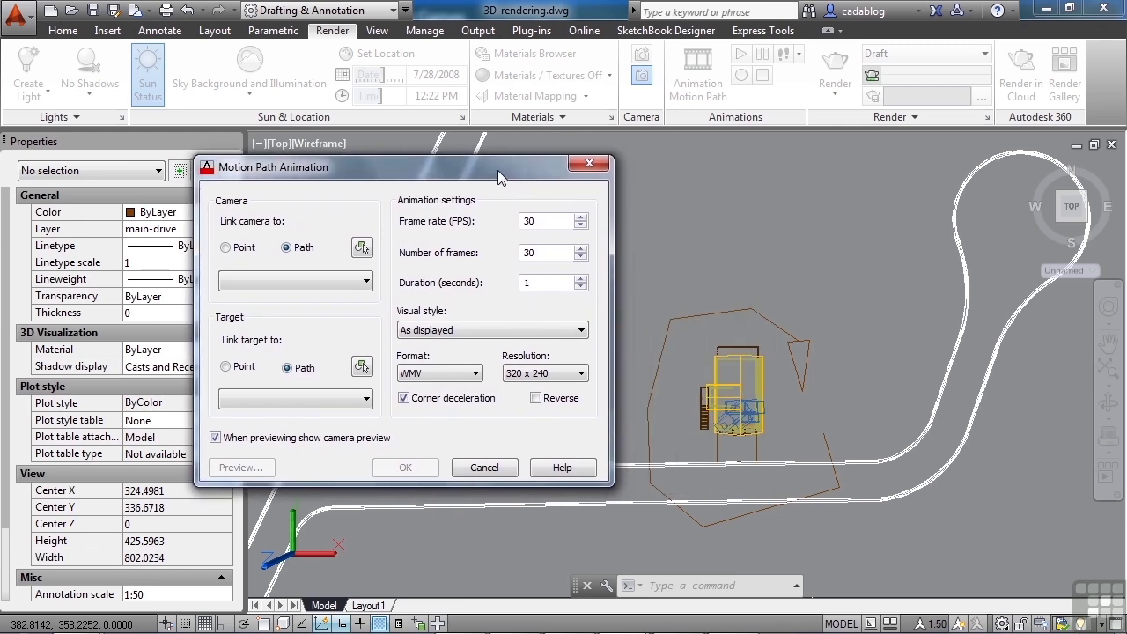
left_click(361, 249)
left_click(730, 307)
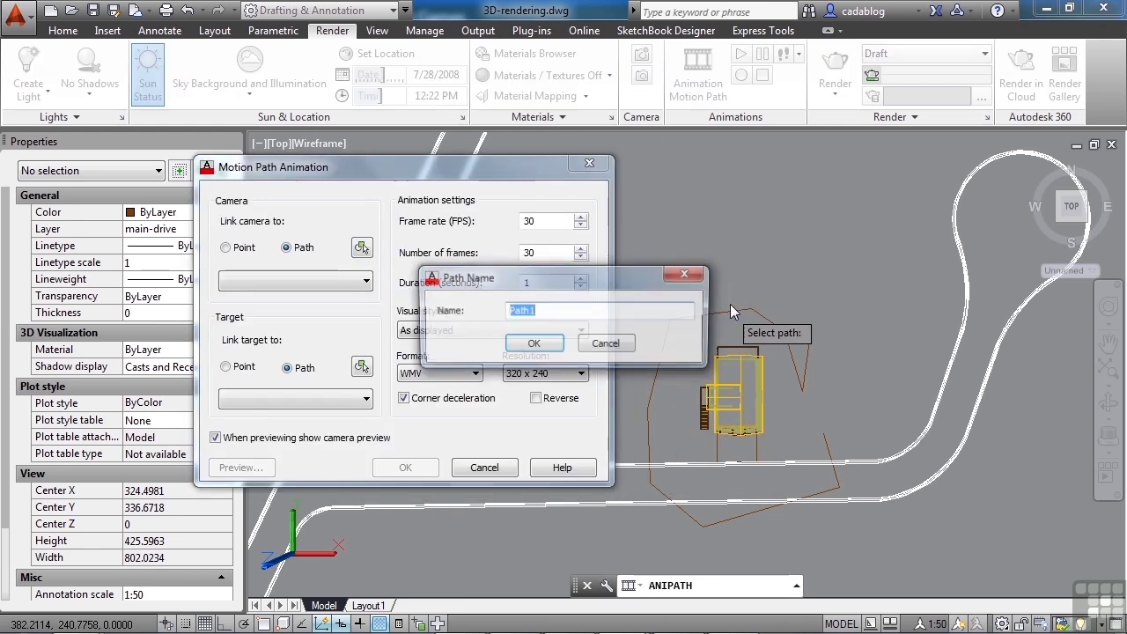
left_click(560, 342)
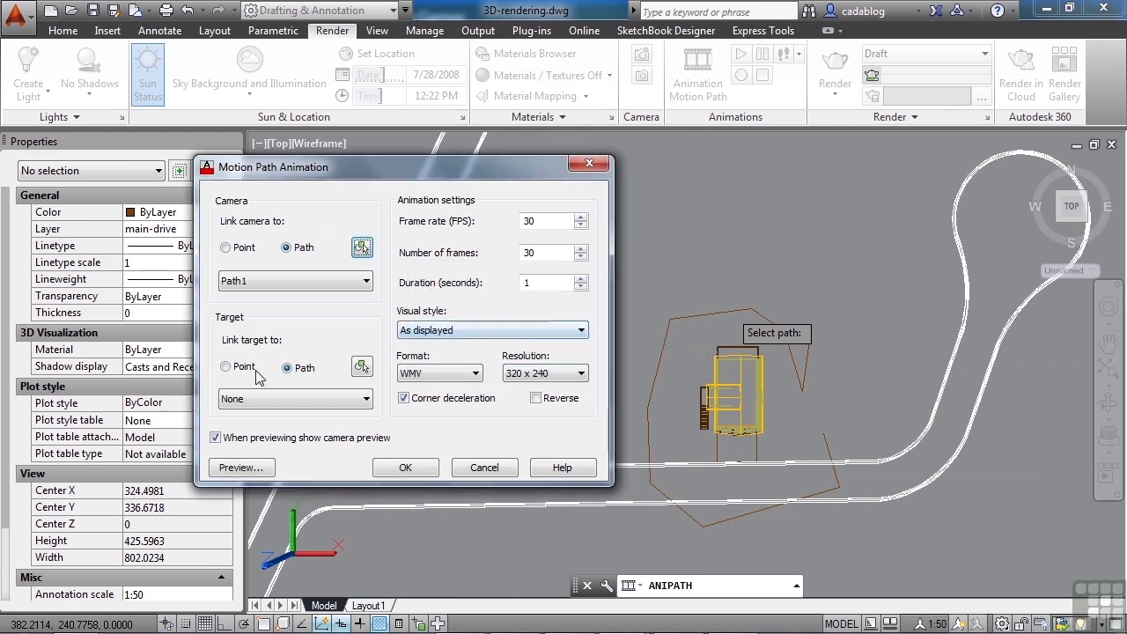
Link the target to the house-centre point 391.2540,179.3407,0 as Point 1.
left_click(236, 368)
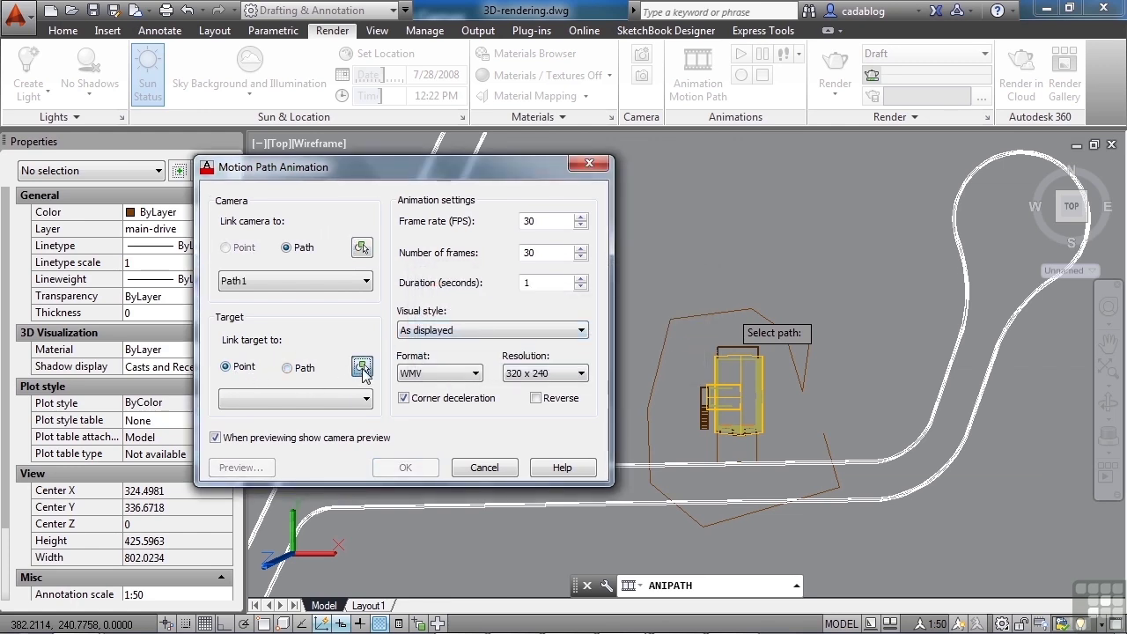
left_click(362, 368)
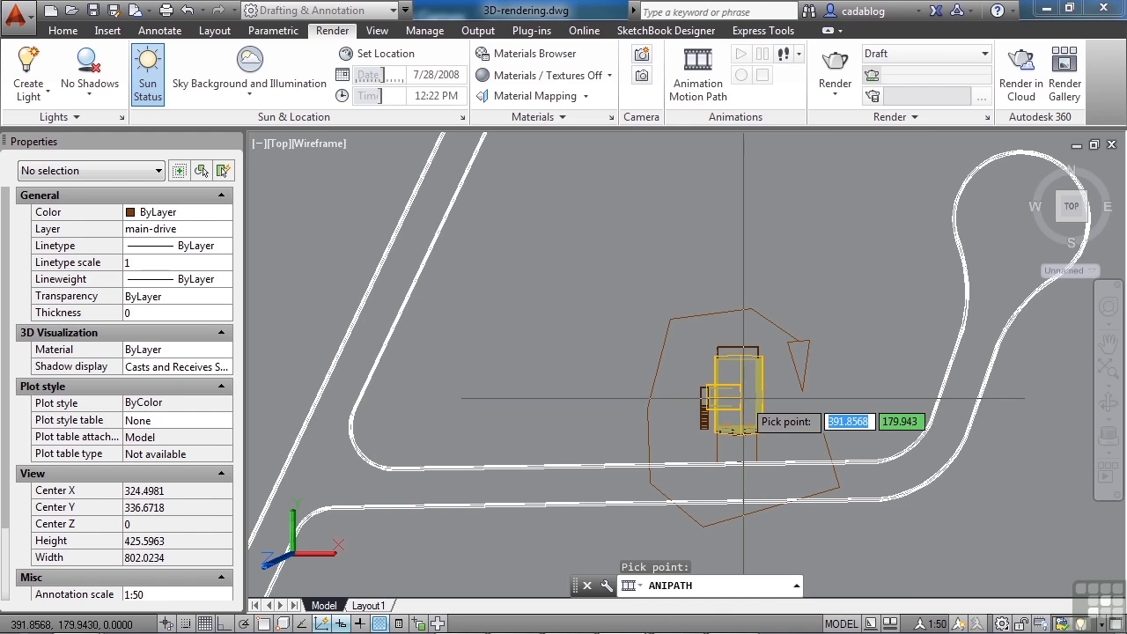
left_click(743, 399)
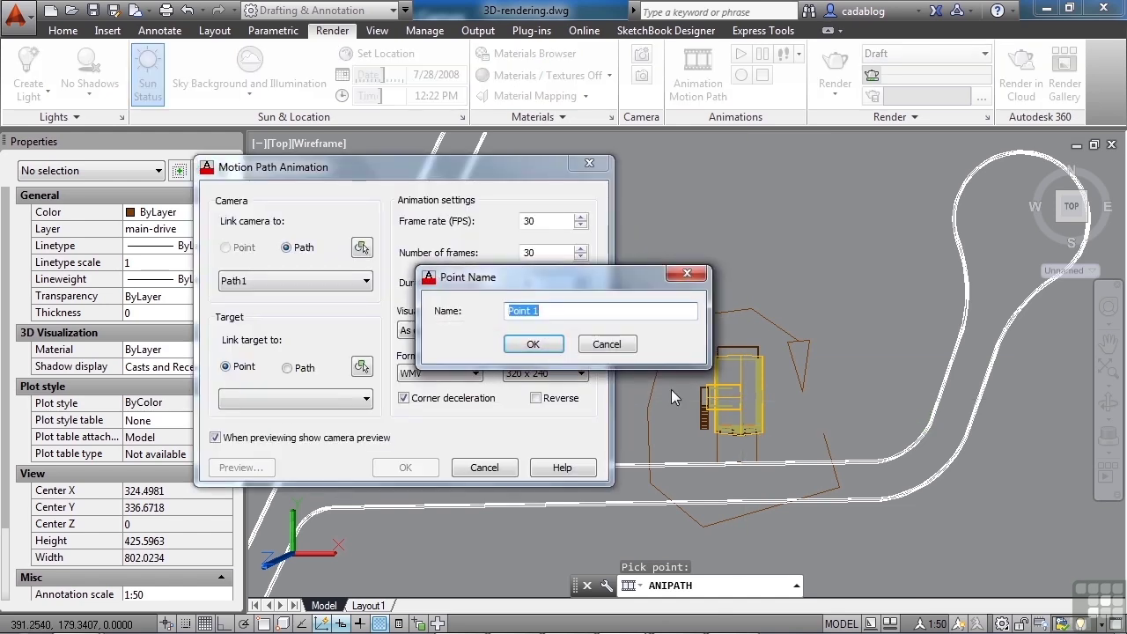
left_click(533, 345)
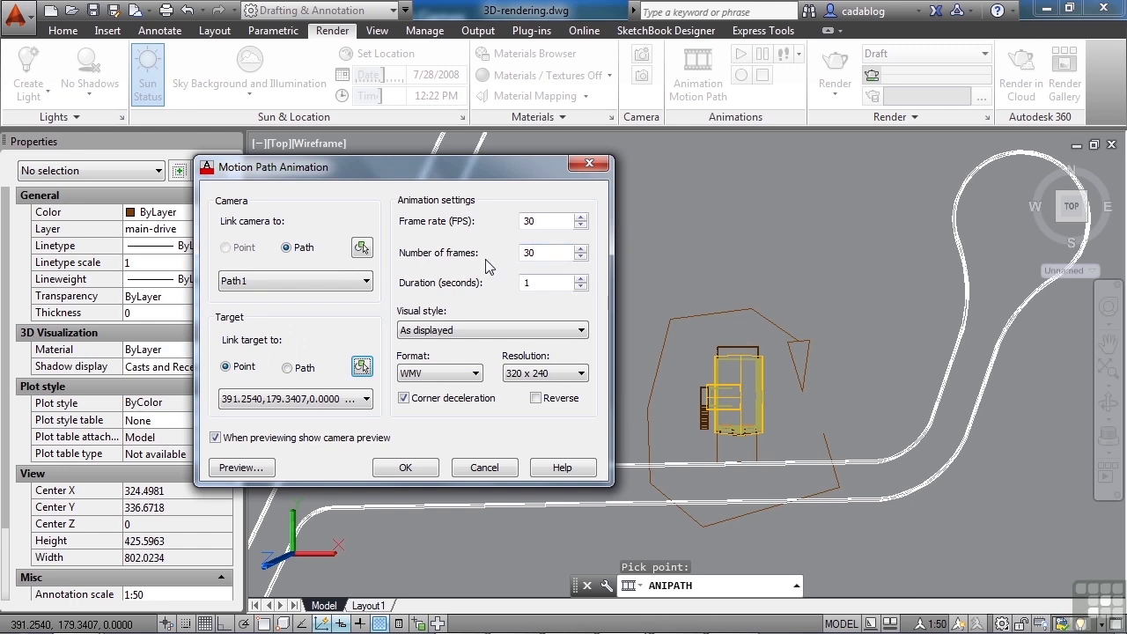
Preview the camera animation, cancel the animation settings, and switch to the Left view.
left_click(258, 472)
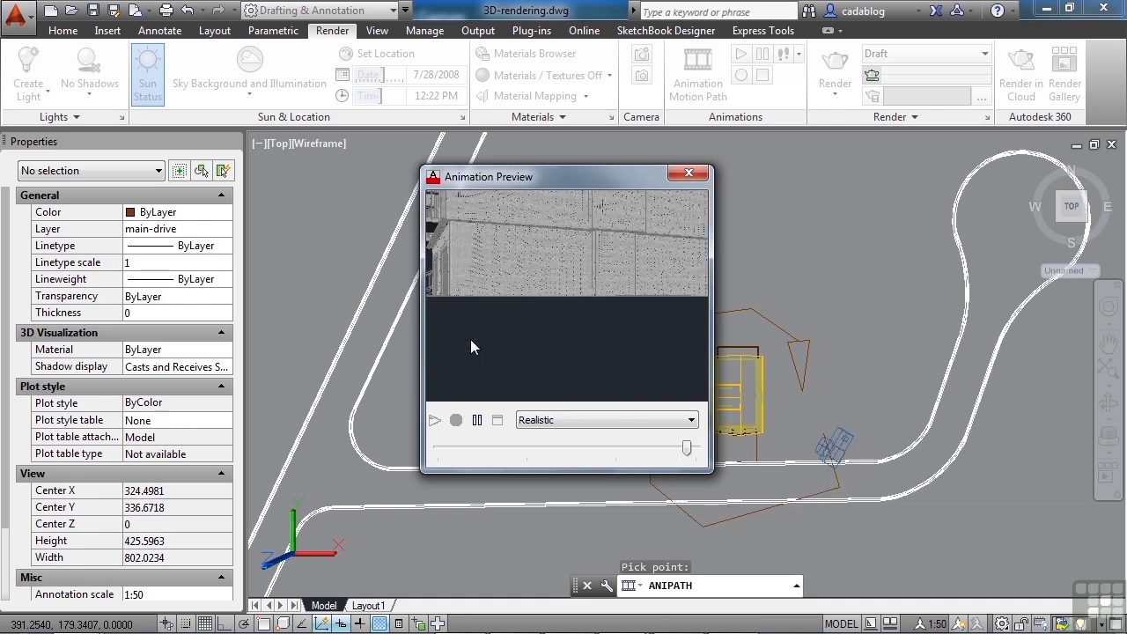
left_click(688, 173)
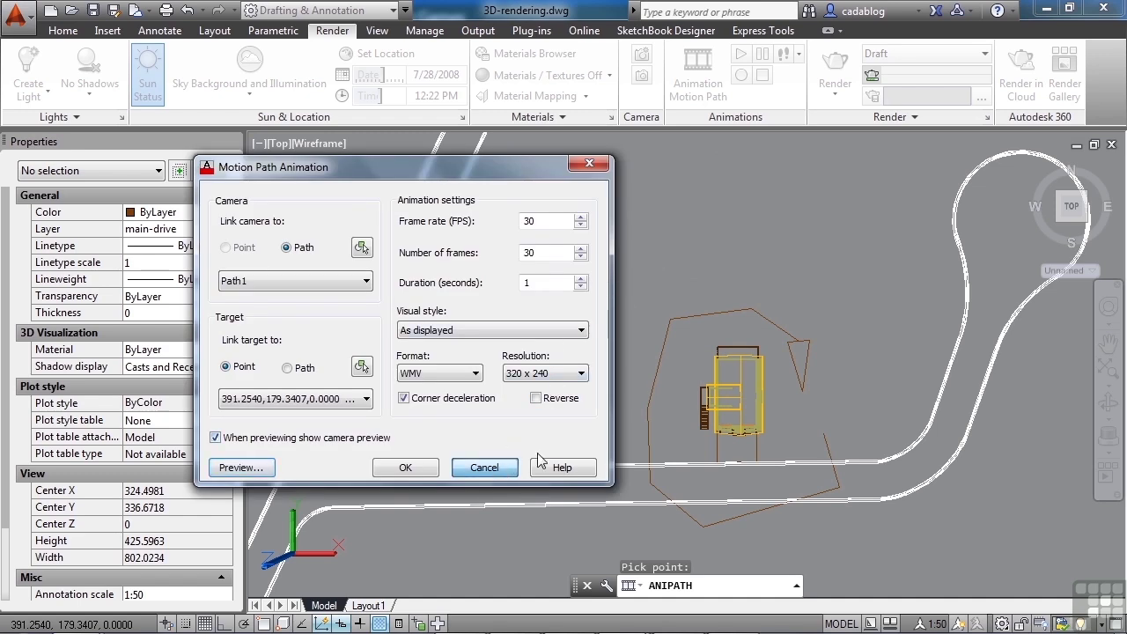
key("Escape")
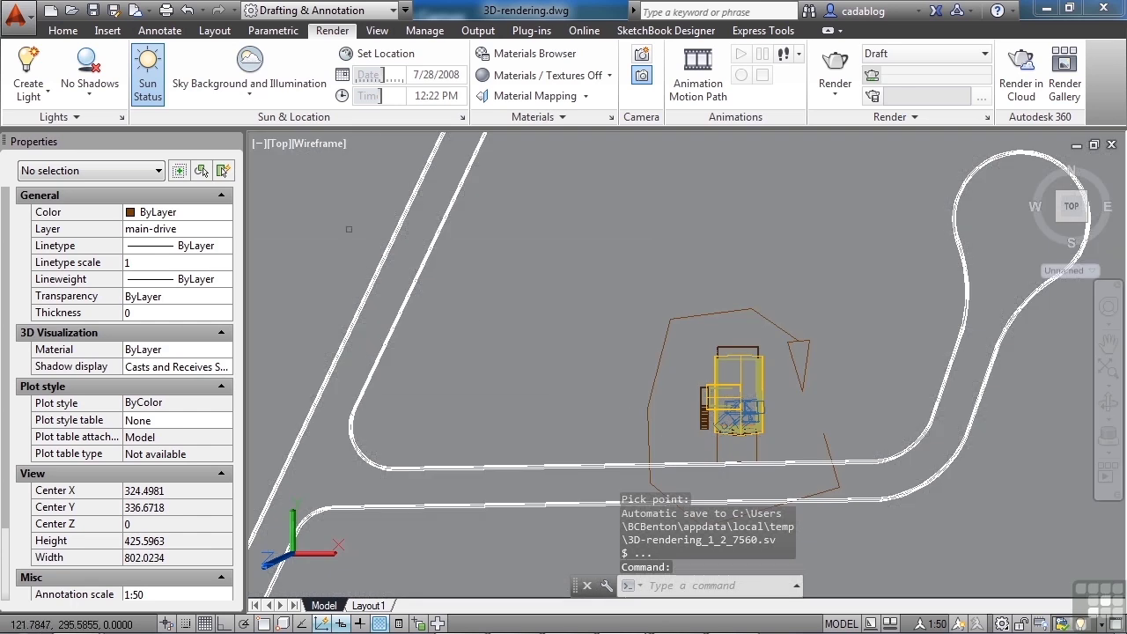
left_click(278, 145)
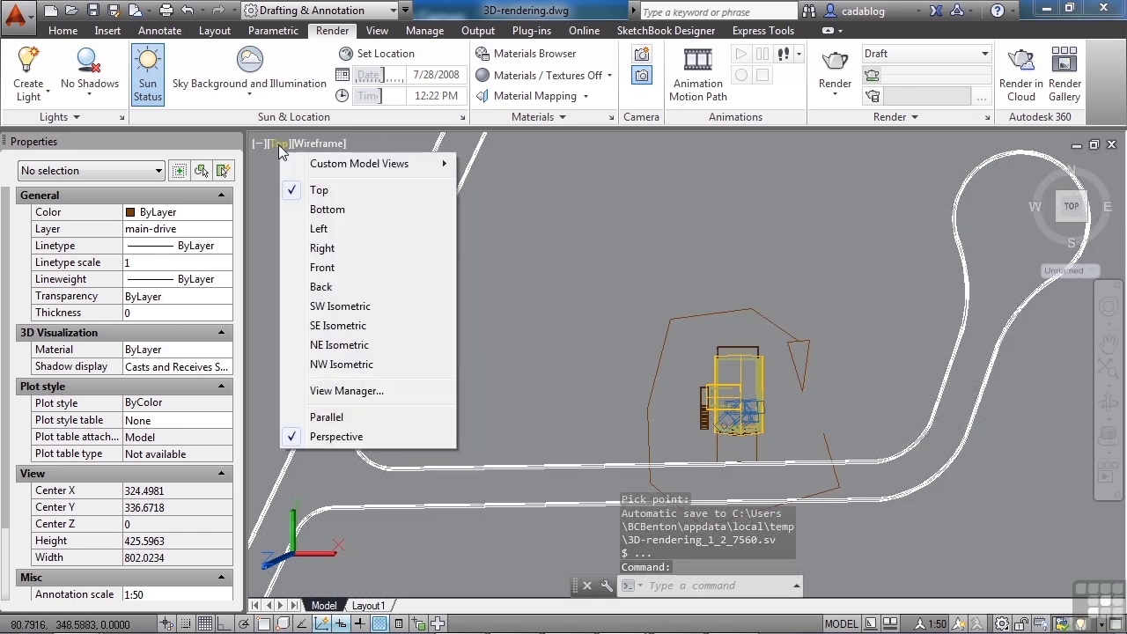
left_click(326, 229)
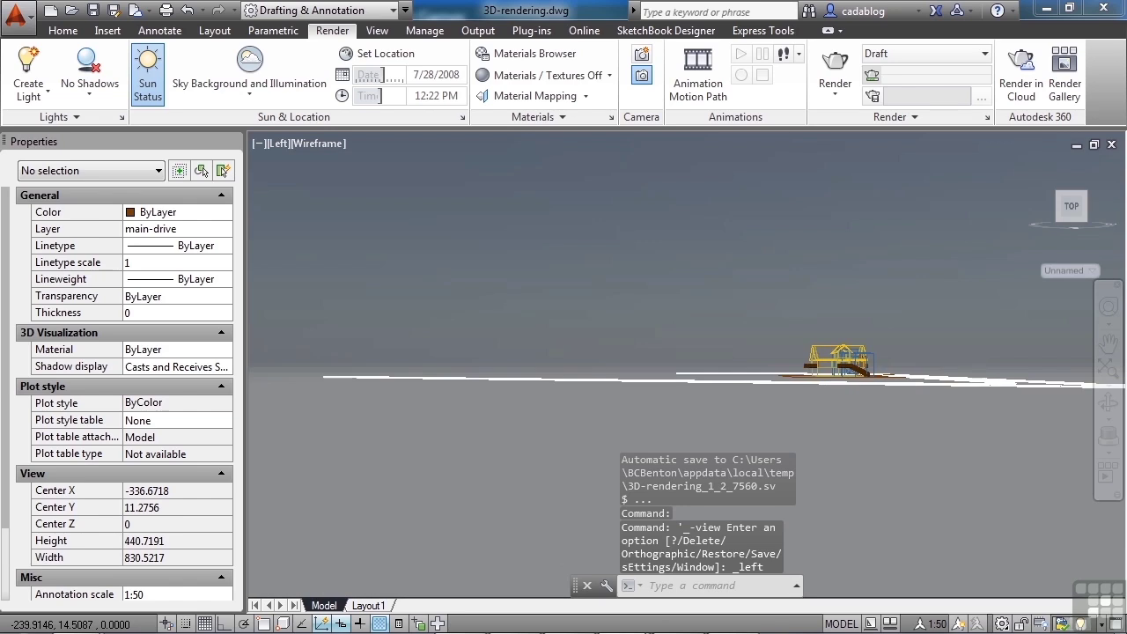
Select the brown path polyline and set its end segment width to 0.
scroll(797, 368, "up", 4)
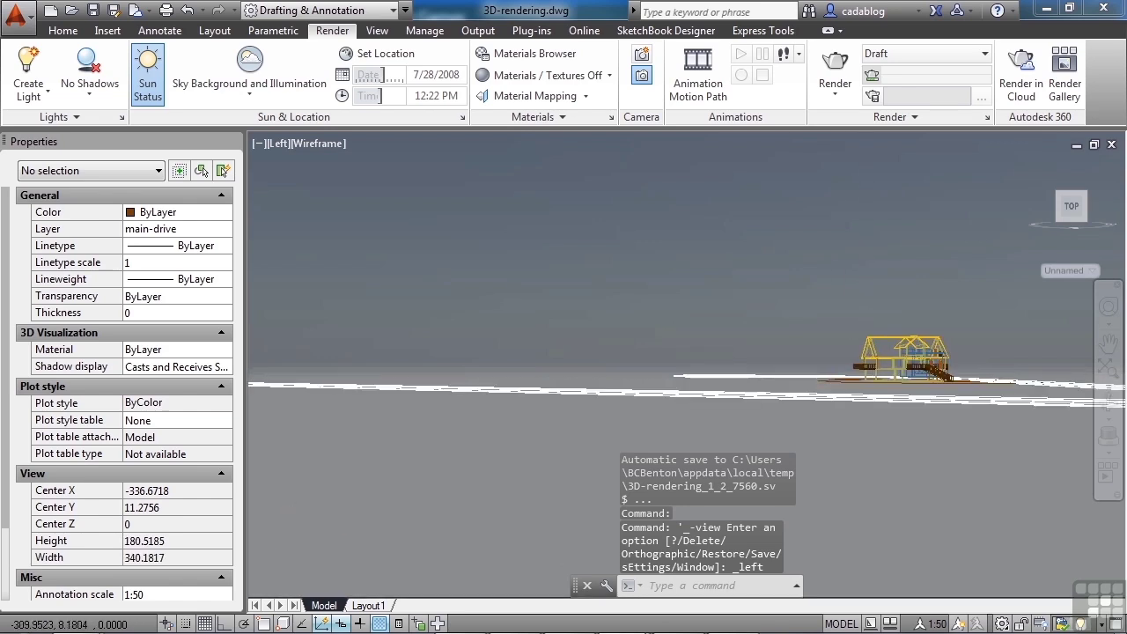
middle_click_drag(792, 352, 744, 410, "shift")
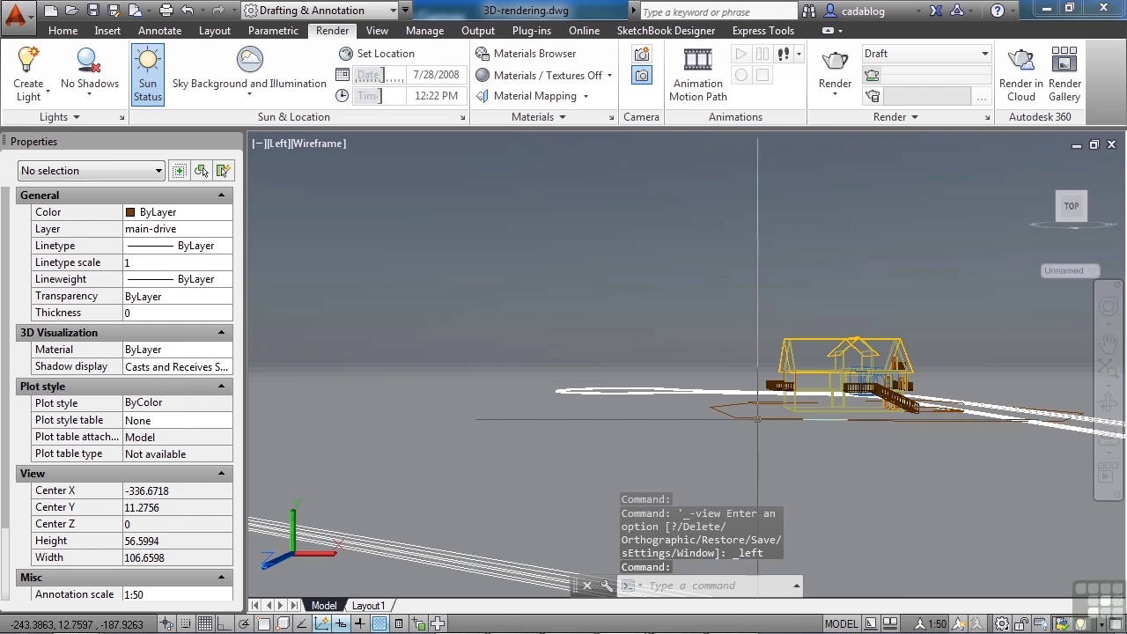
left_click(757, 418)
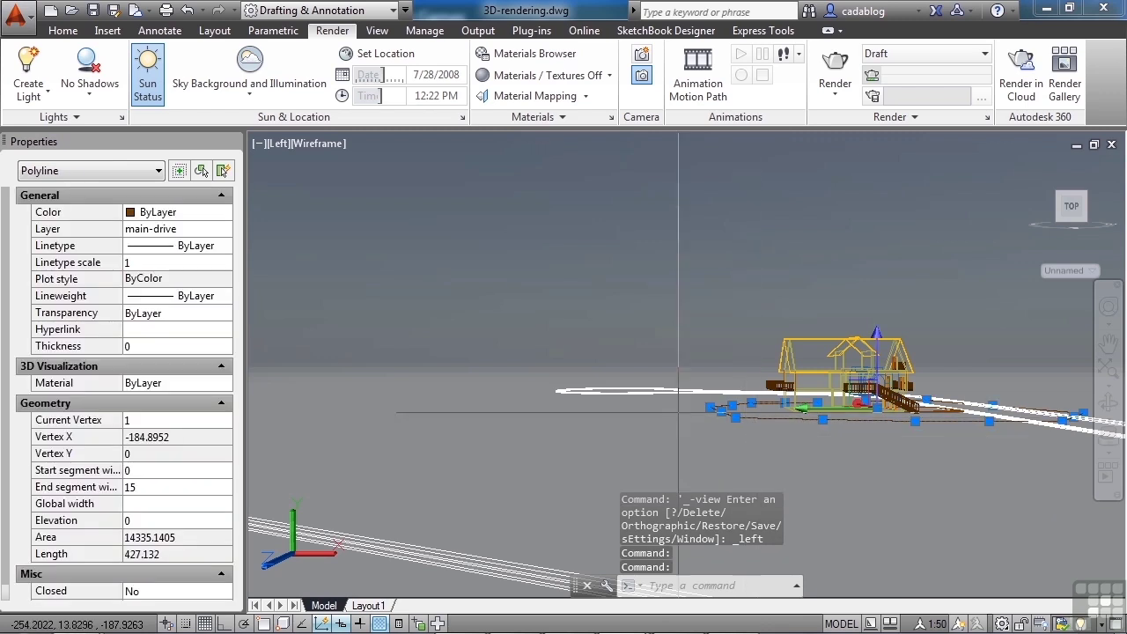
left_click(139, 487)
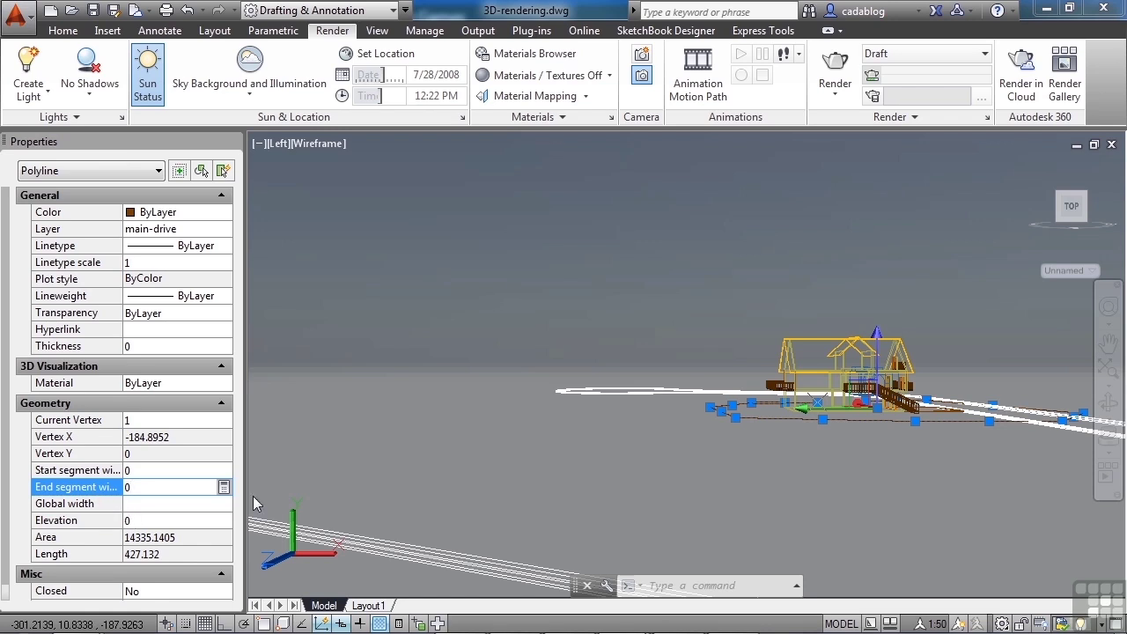
left_click_drag(246, 509, 287, 509)
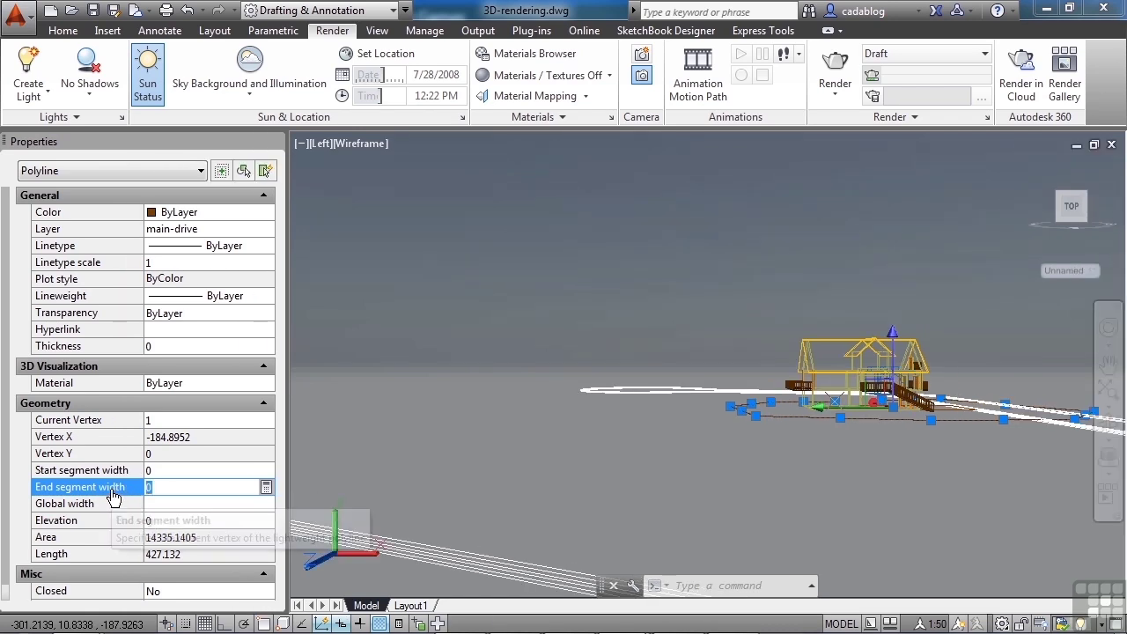
Raise the path polyline to elevation 10 and orbit to check its height.
left_click(161, 522)
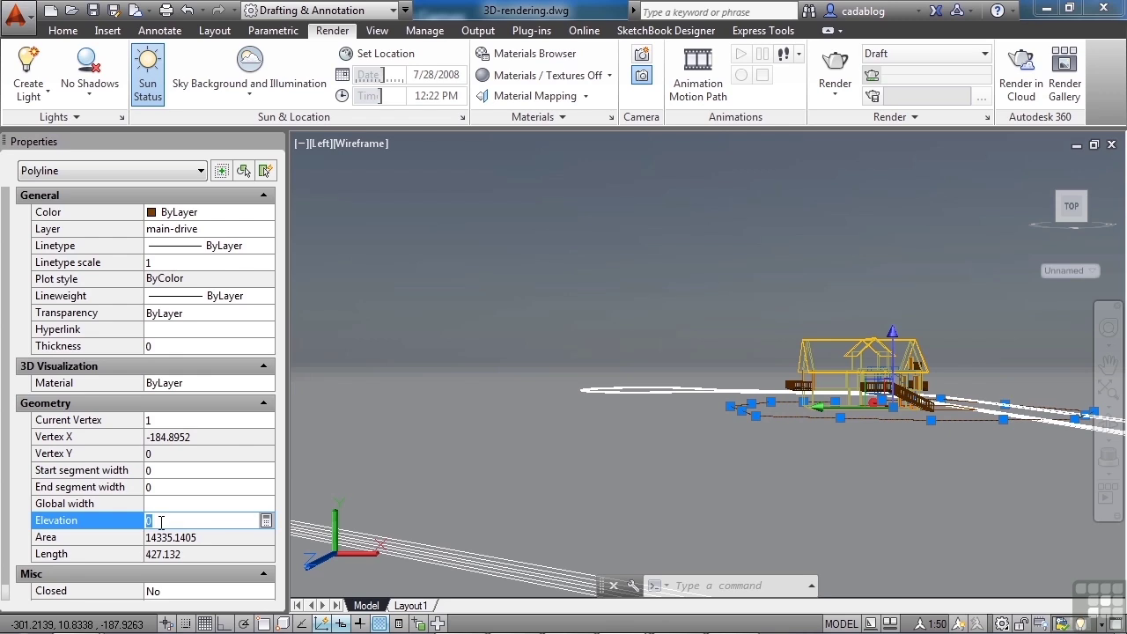
type("10")
left_click(161, 531)
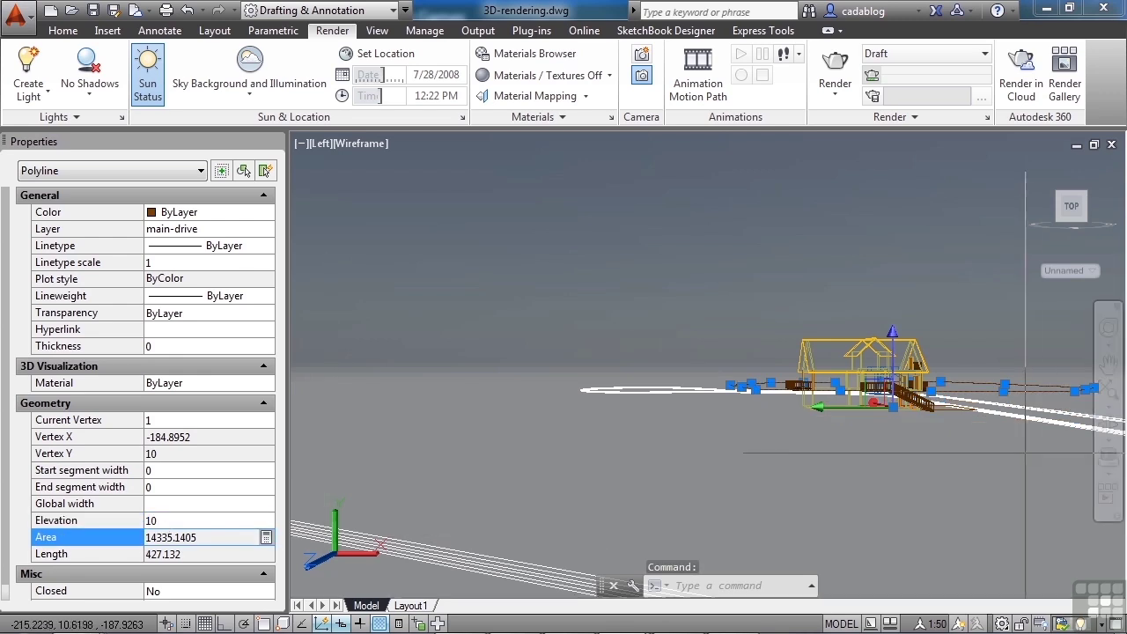
scroll(661, 370, "up", 2)
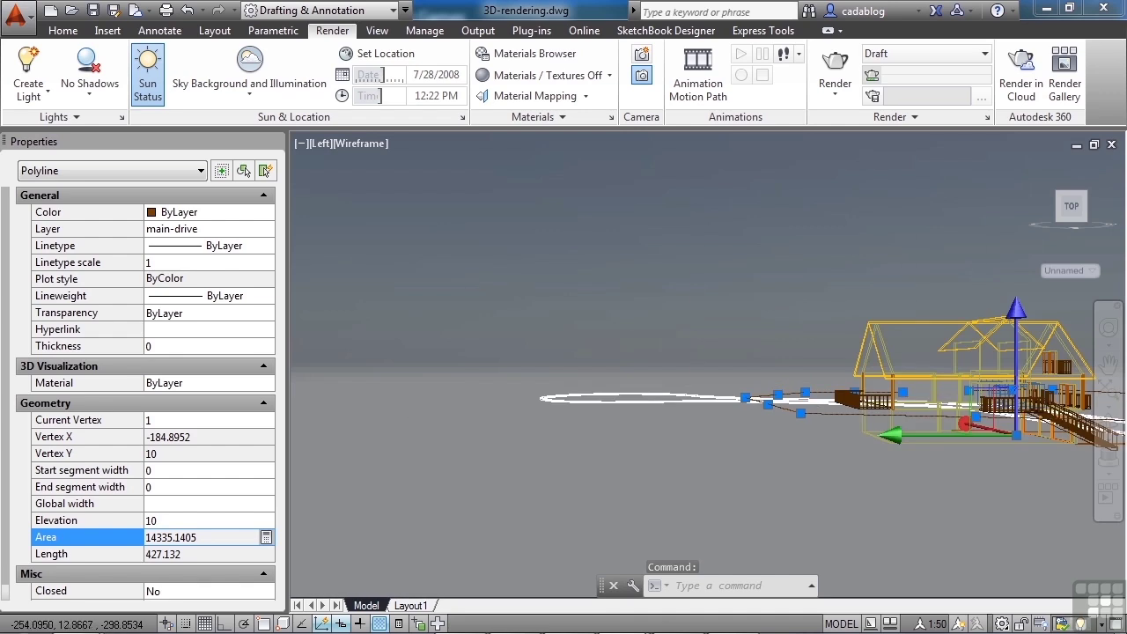
scroll(694, 351, "down", 1)
key("Escape")
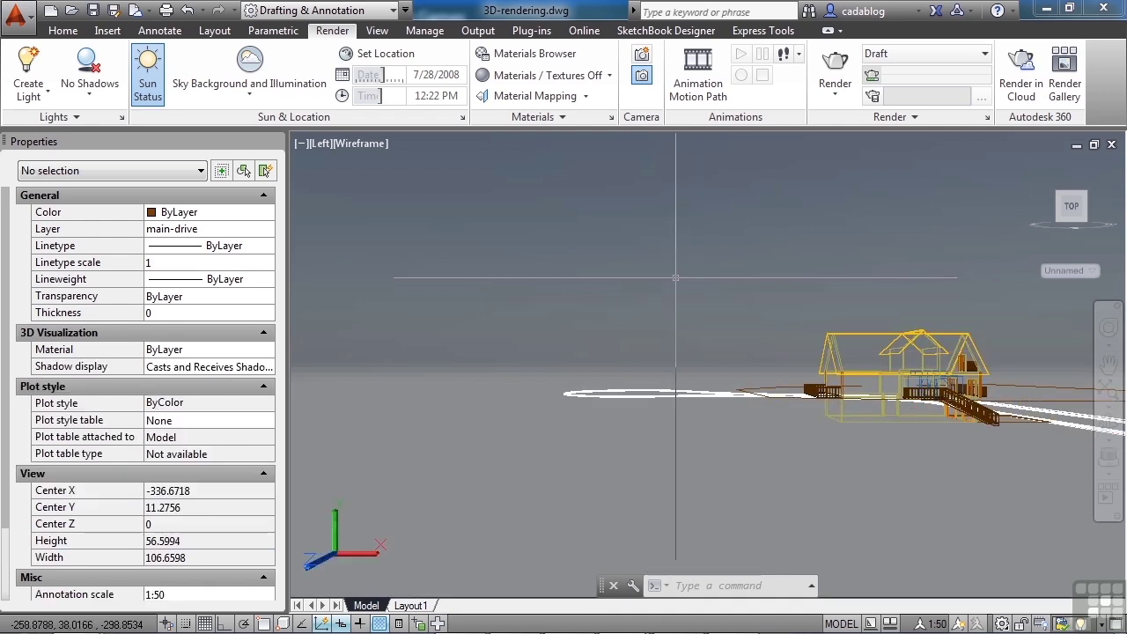
middle_click_drag(869, 335, 720, 279, "shift")
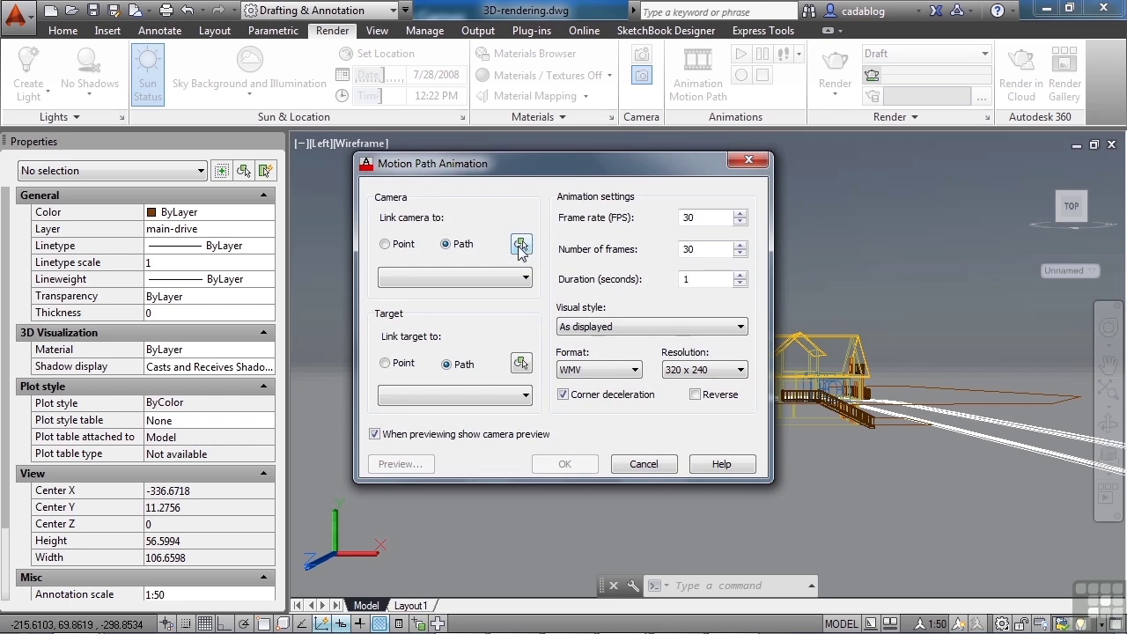
Link the camera to the drawn path as Path1.
left_click(522, 245)
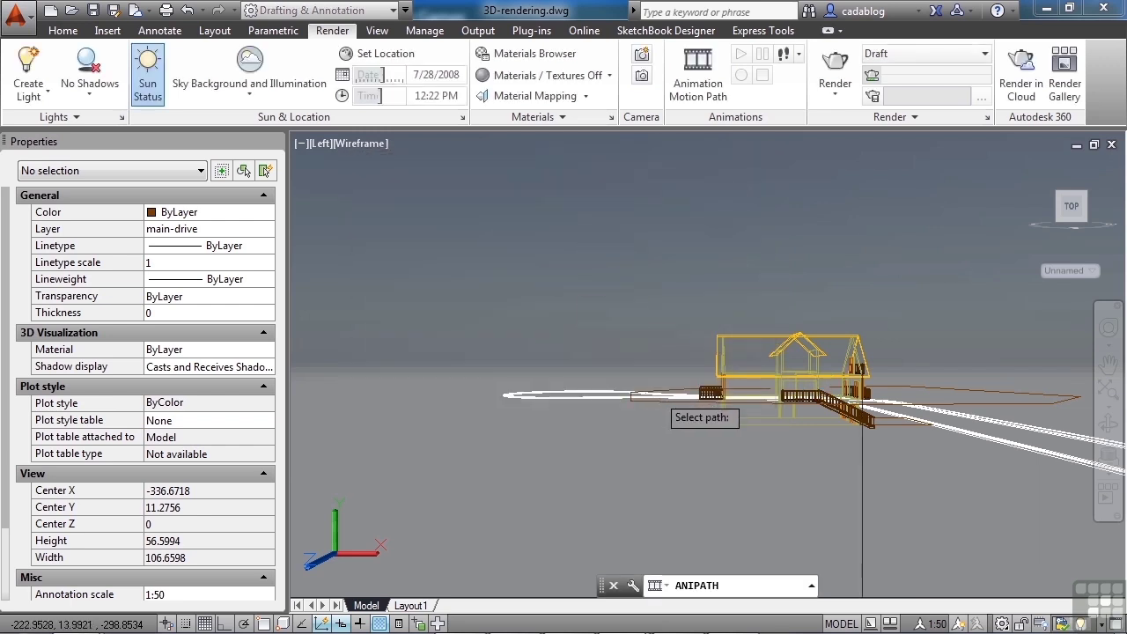
left_click(862, 398)
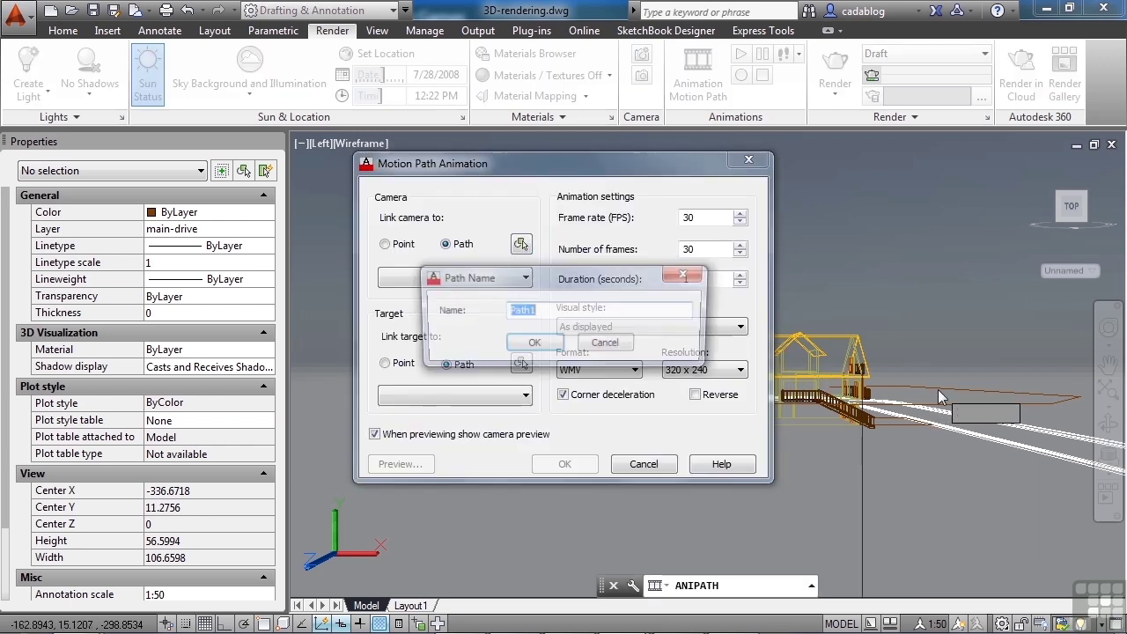
left_click(528, 343)
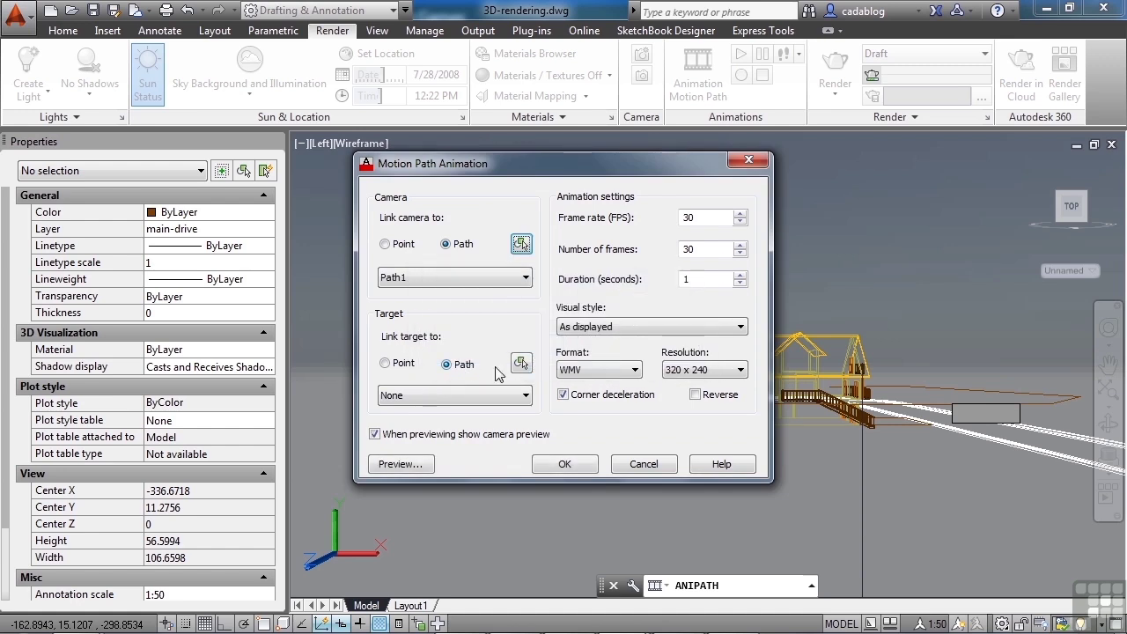
Target Point 1 at the house, then preview the trial animation.
left_click(385, 365)
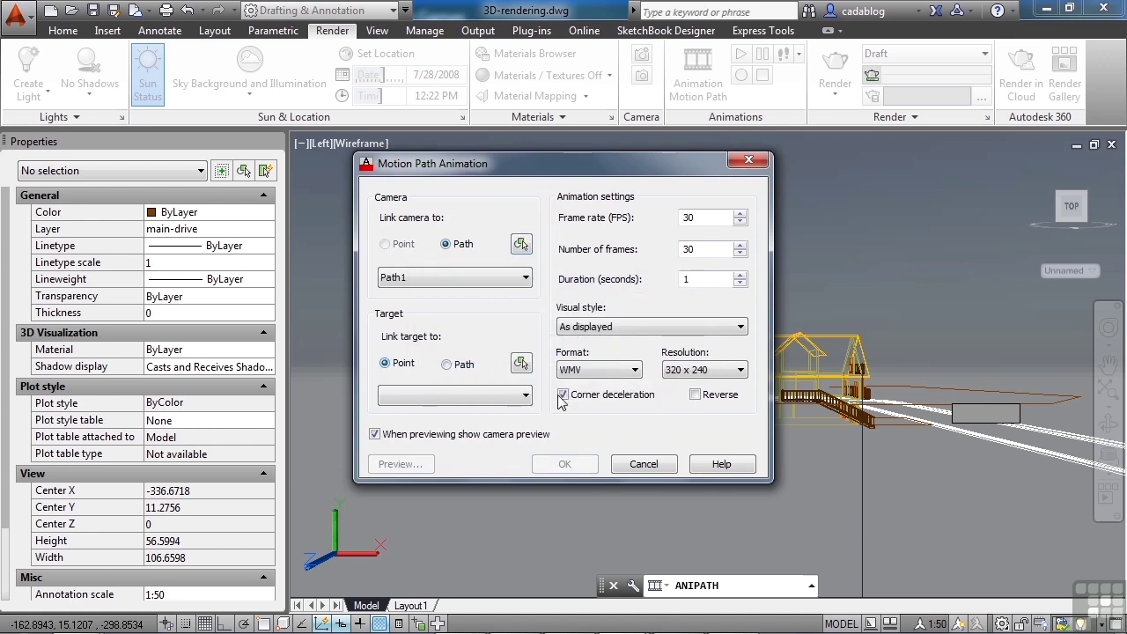
left_click(521, 364)
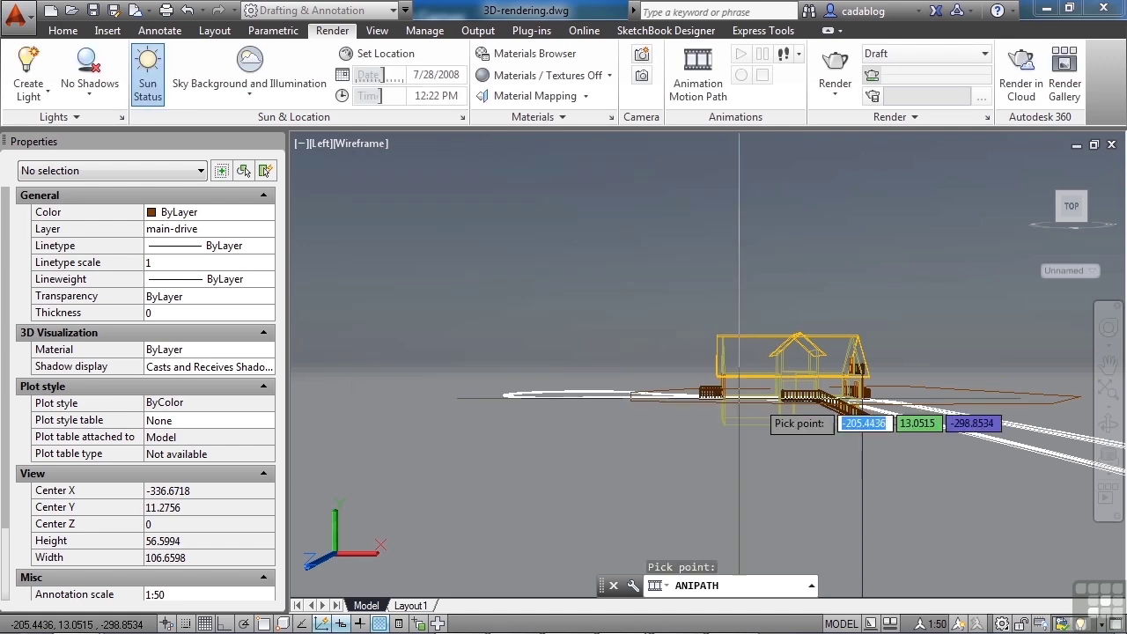
left_click(625, 407)
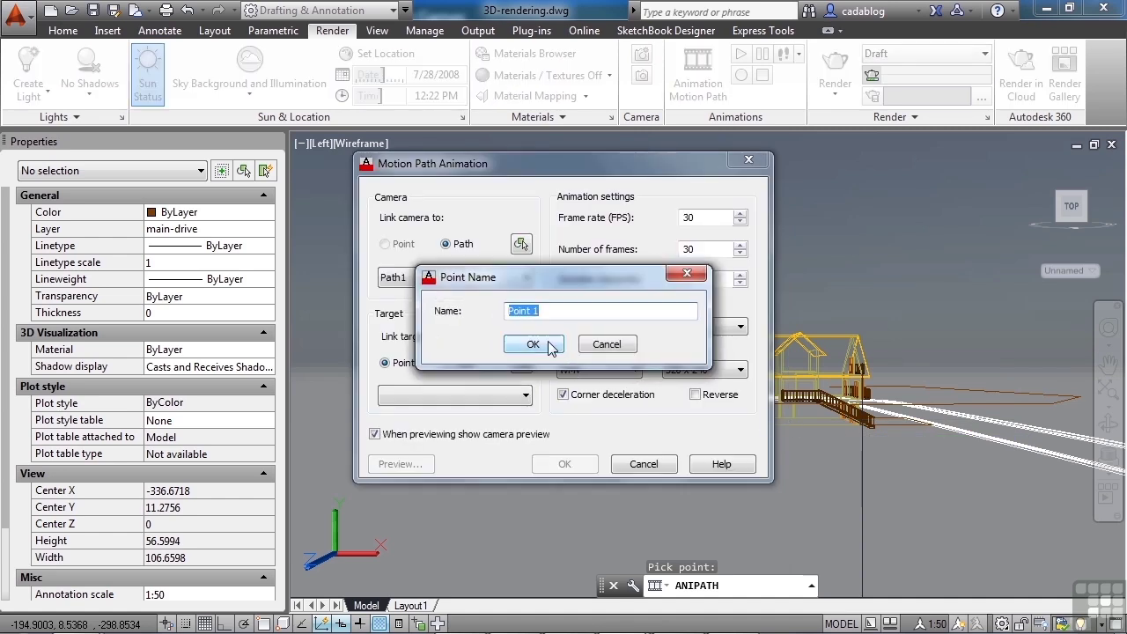
left_click(534, 344)
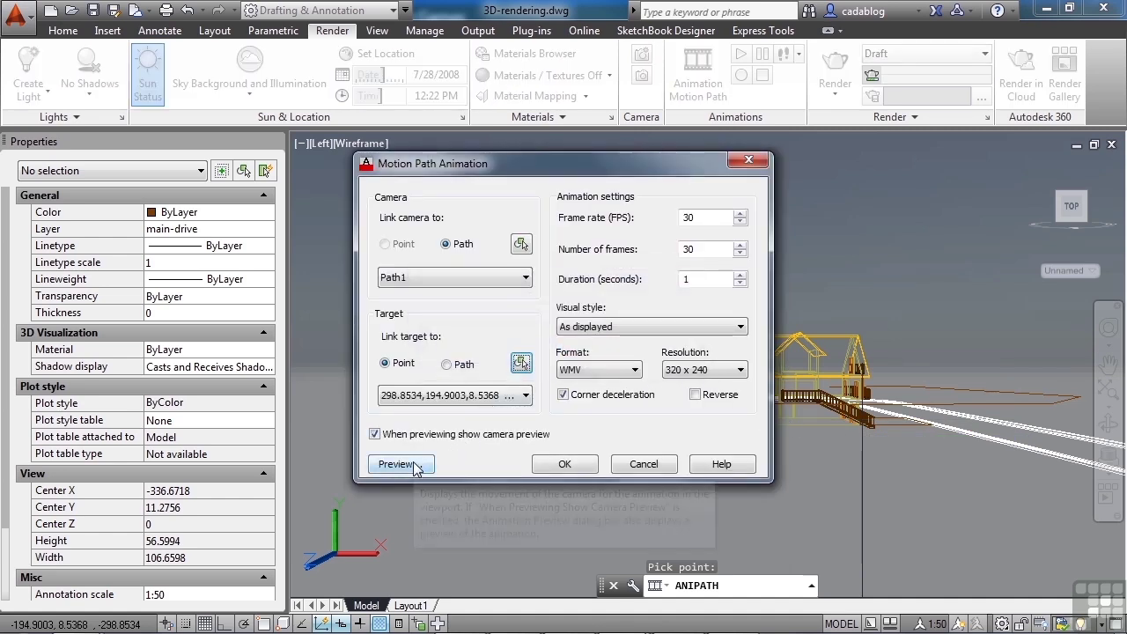
left_click(419, 461)
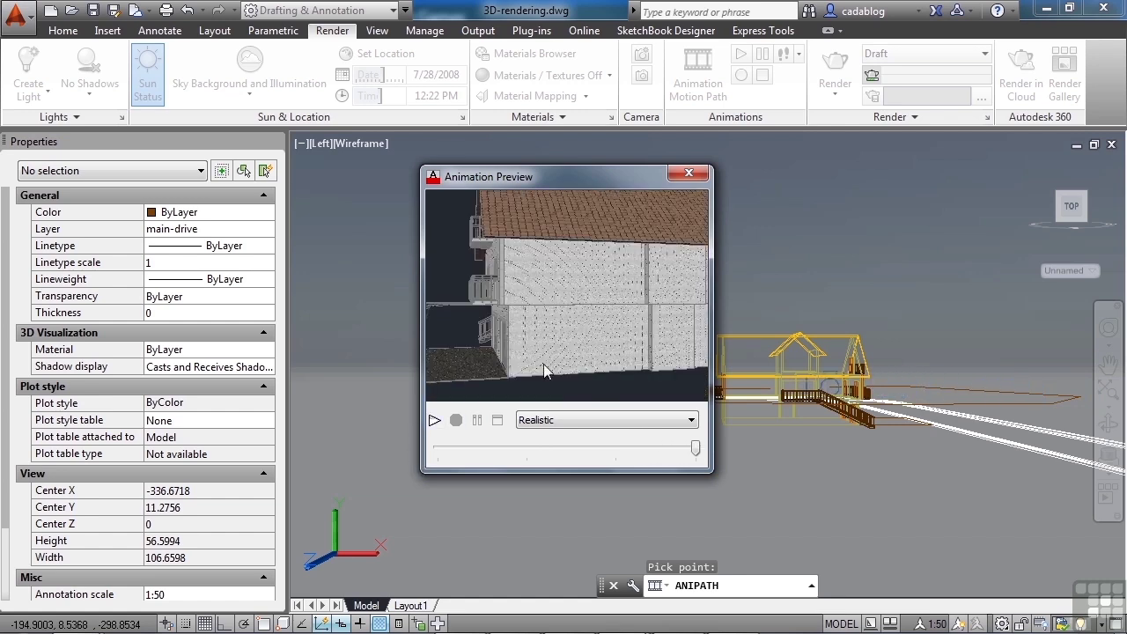
left_click(690, 174)
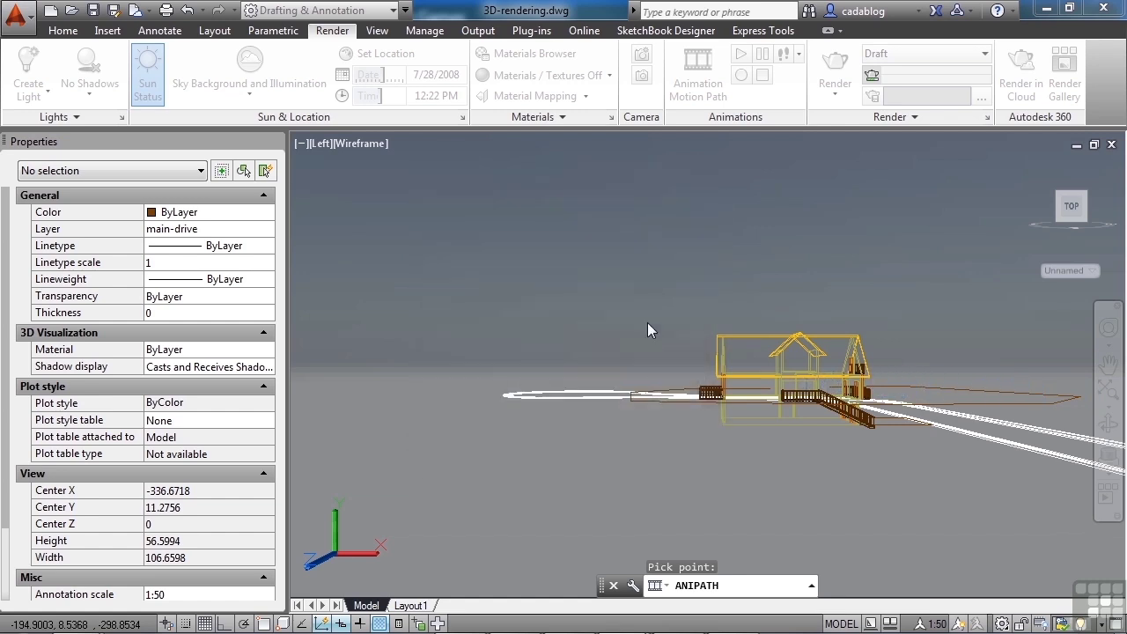
Cancel the trial animation setup and return to the Top plan view.
left_click(643, 464)
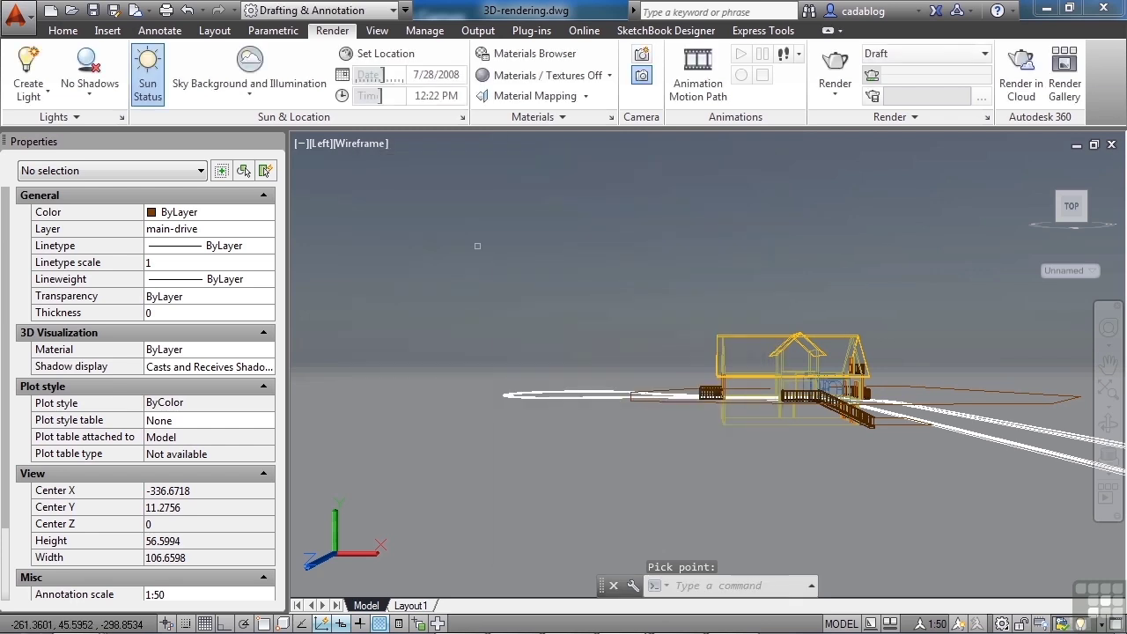
left_click(320, 144)
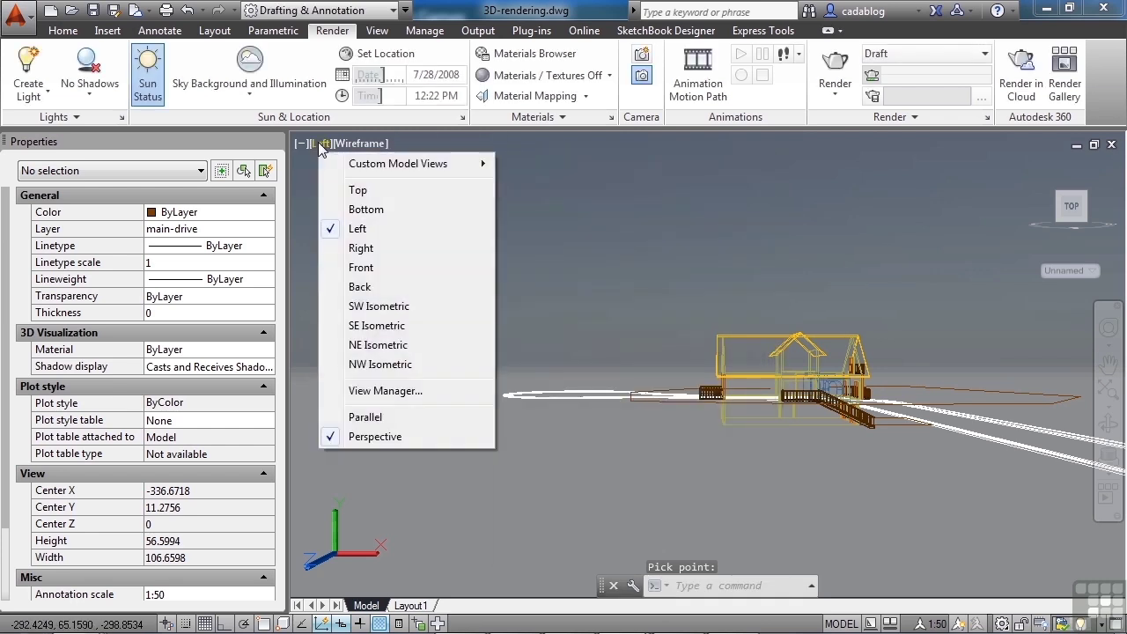
left_click(356, 191)
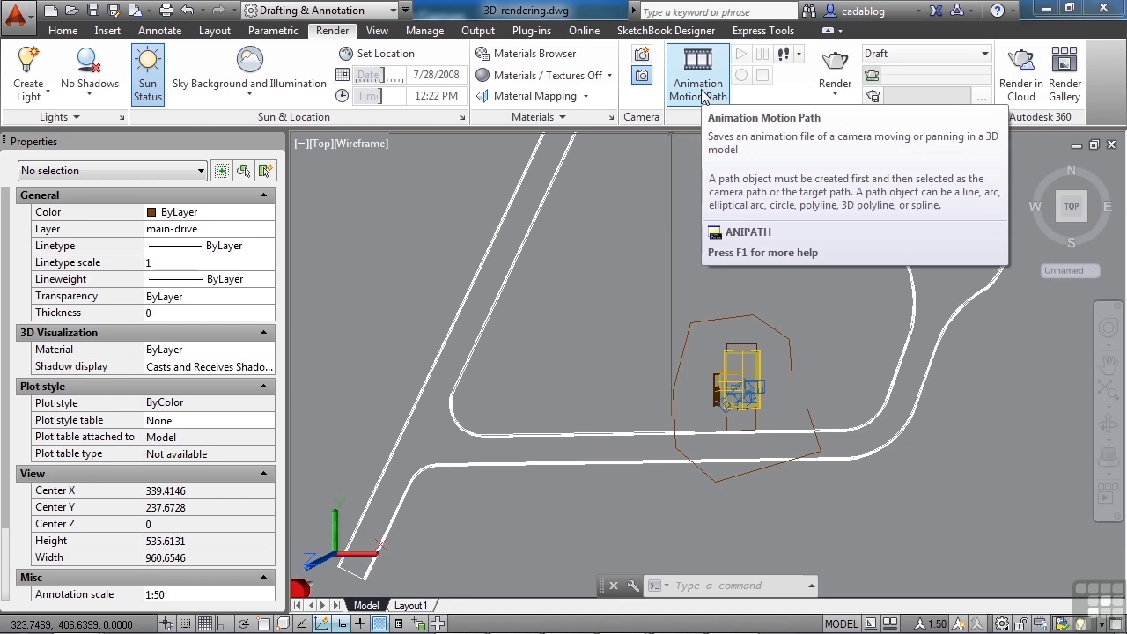
Start a new motion path animation using the brown outline around the house as Path1.
left_click(701, 93)
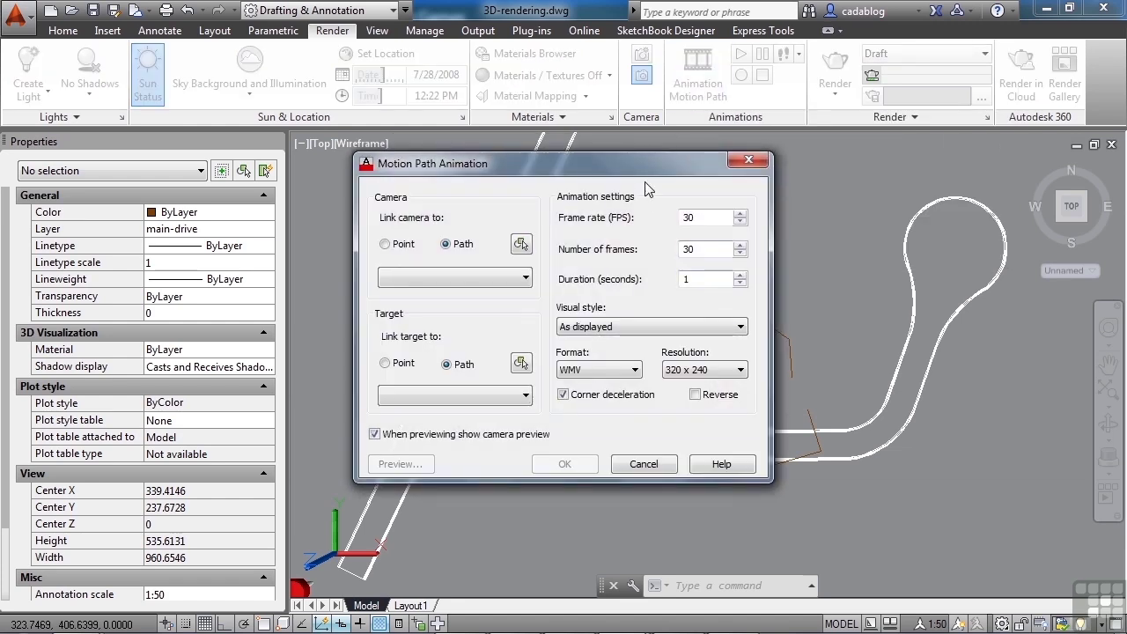
left_click_drag(647, 174, 394, 163)
left_click(268, 233)
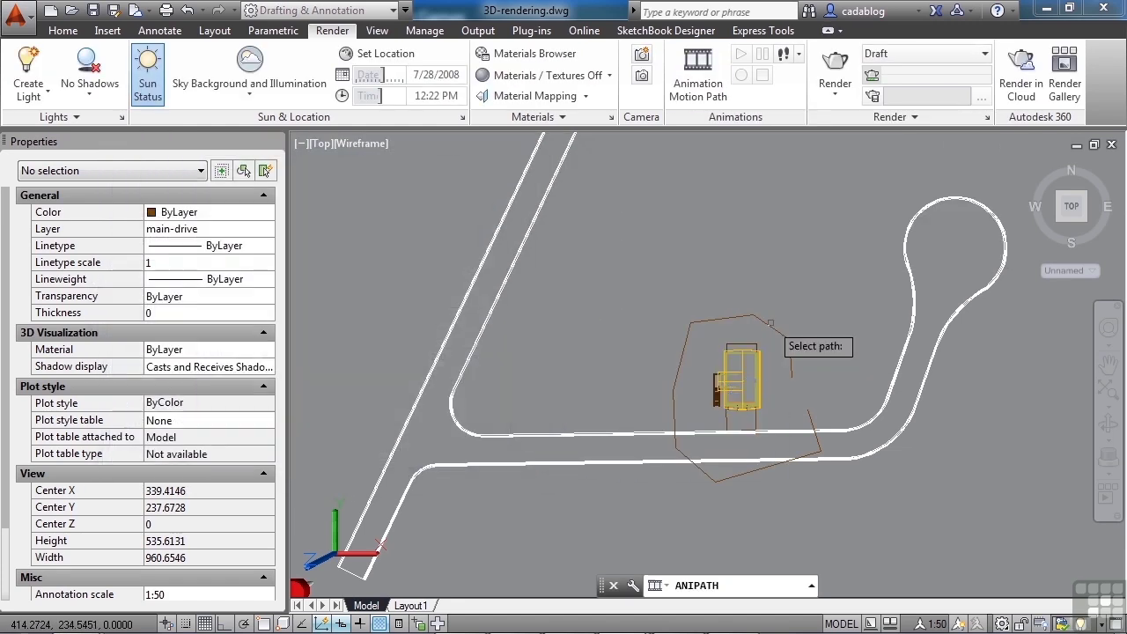
left_click(794, 372)
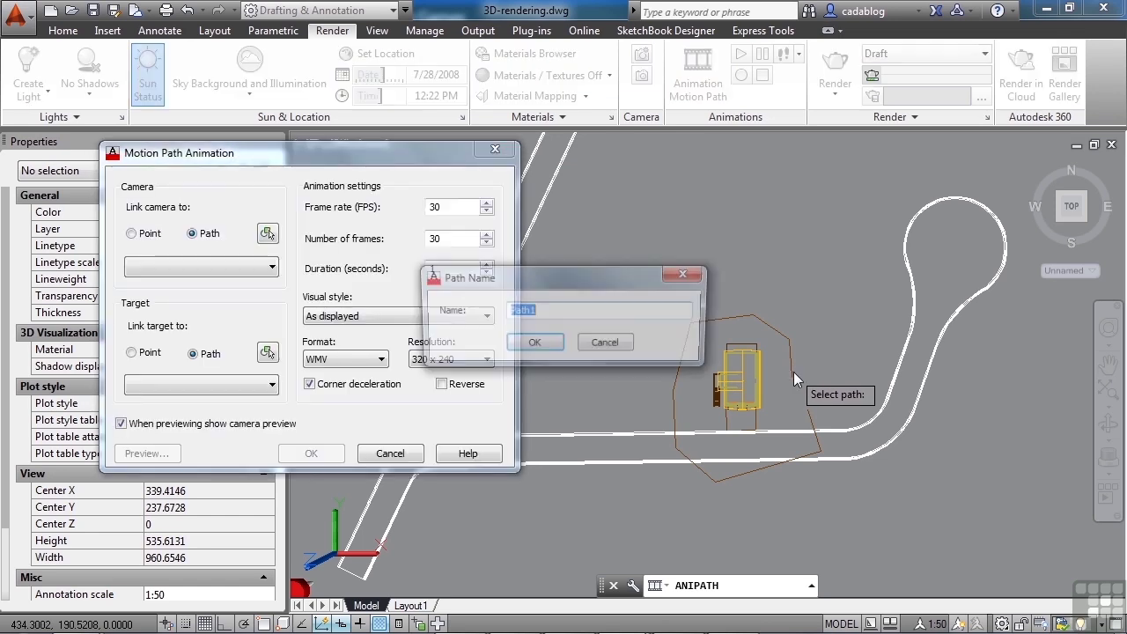
left_click(533, 344)
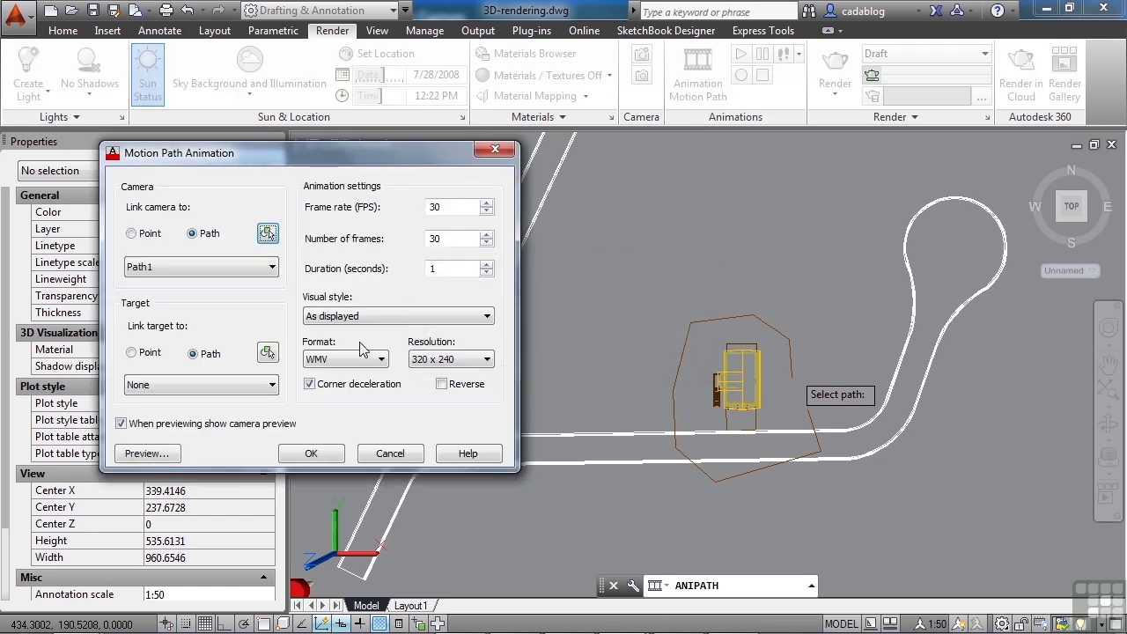
Target point 388.6369,179.3147,0 at the house centre as Point 1 and preview the animation.
left_click(132, 353)
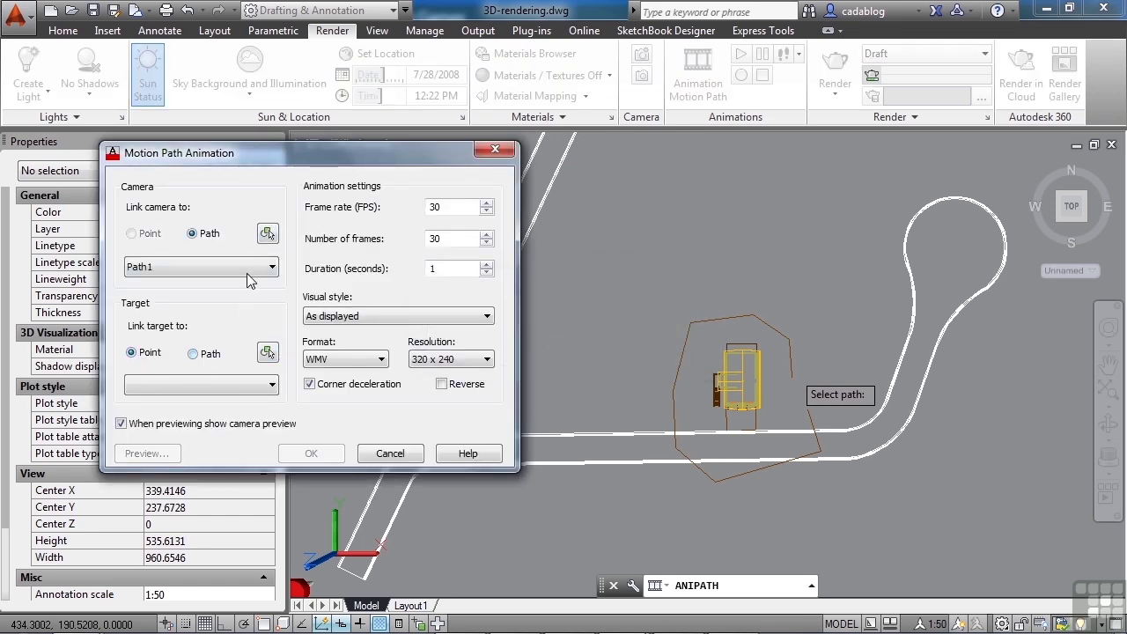
left_click(267, 352)
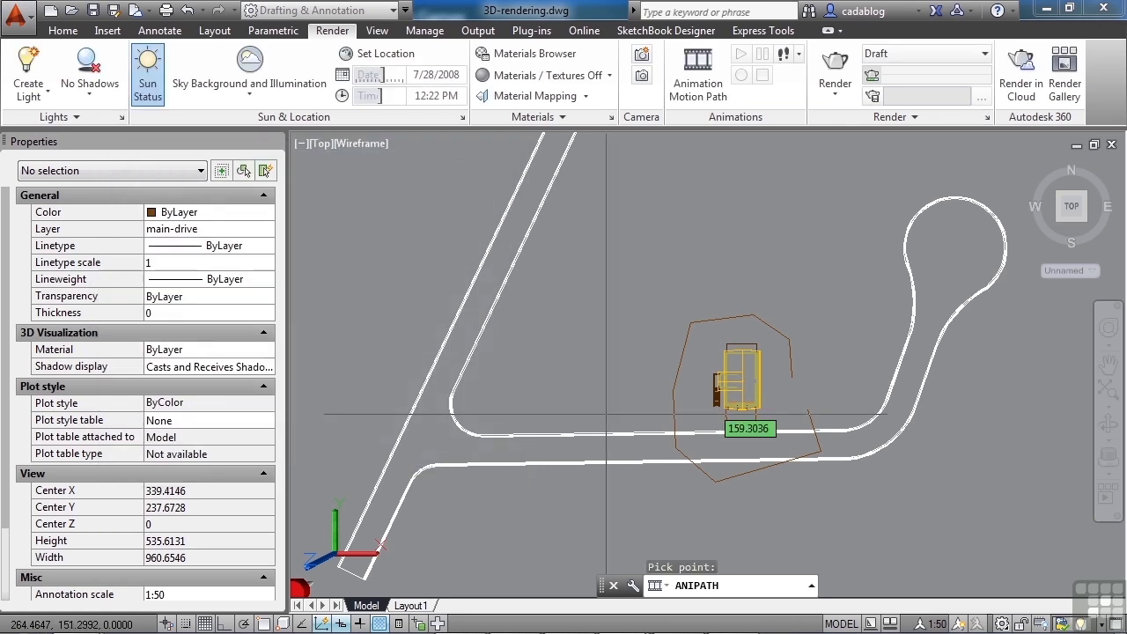
left_click(743, 384)
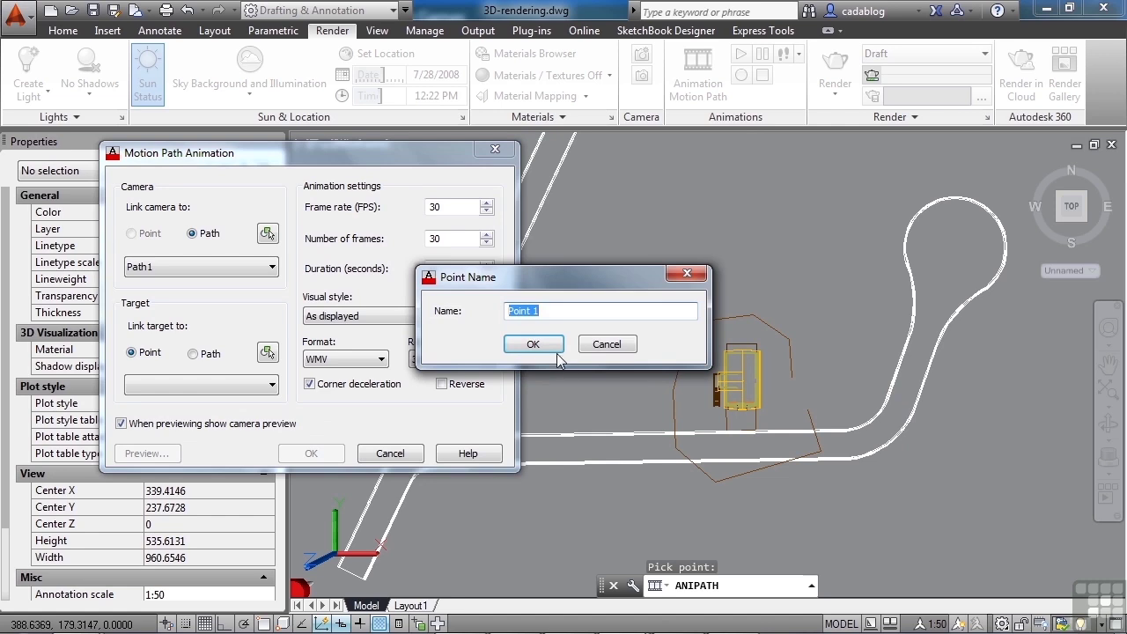
left_click(534, 345)
left_click(163, 454)
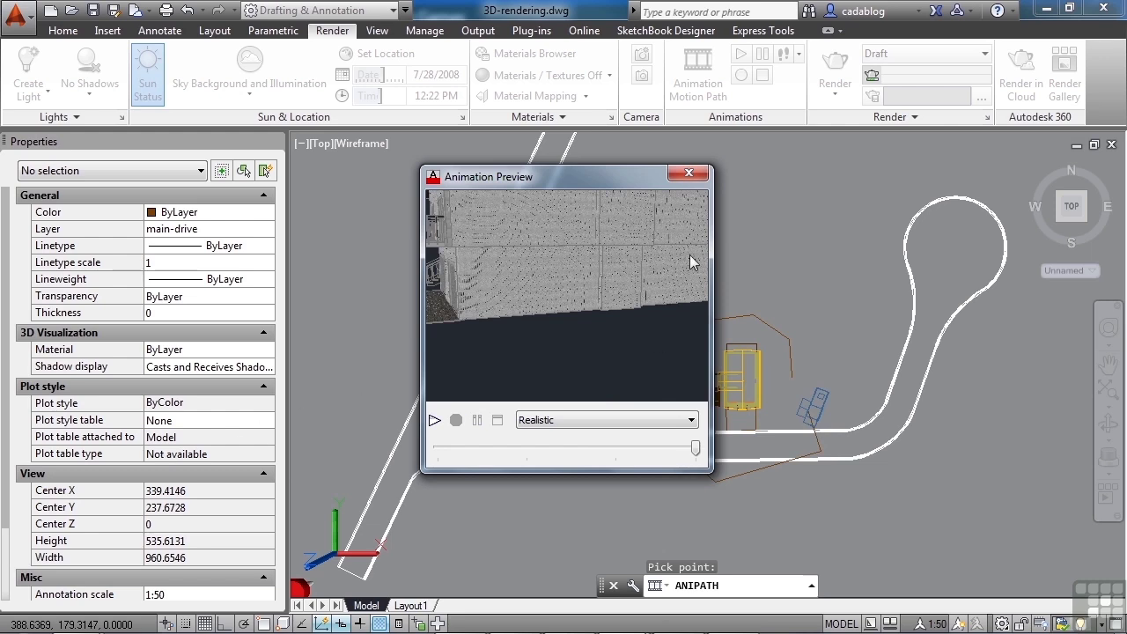
left_click(689, 172)
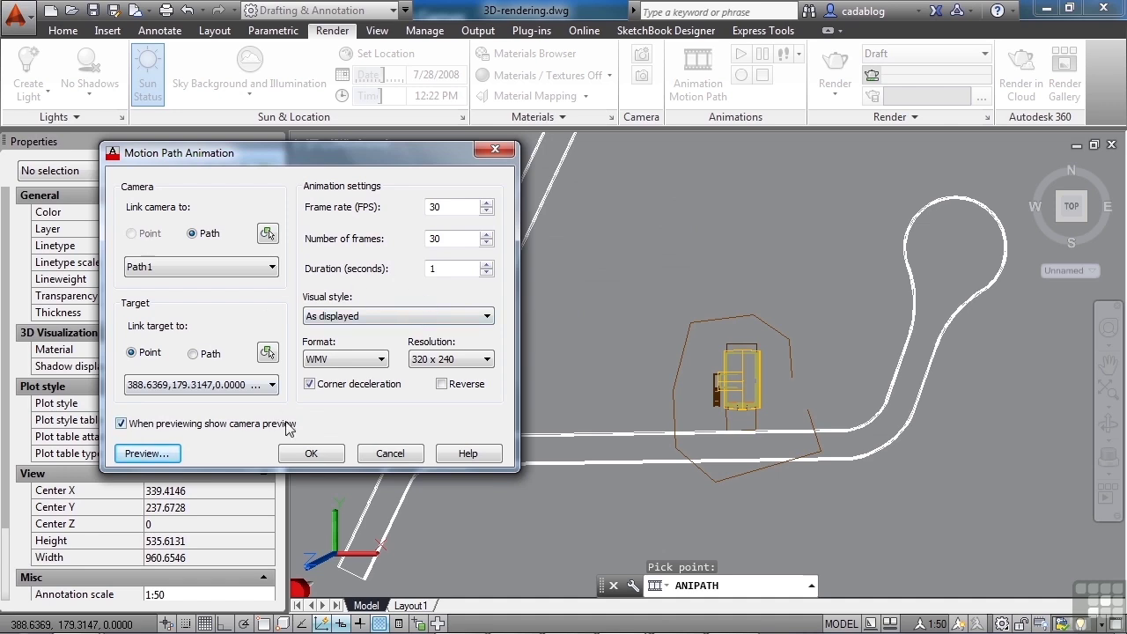
Set a 3-second, 90-frame Realistic animation and save it as wmv1.wmv in folder 08.
left_click(486, 264)
left_click(397, 315)
left_click(366, 414)
left_click(309, 455)
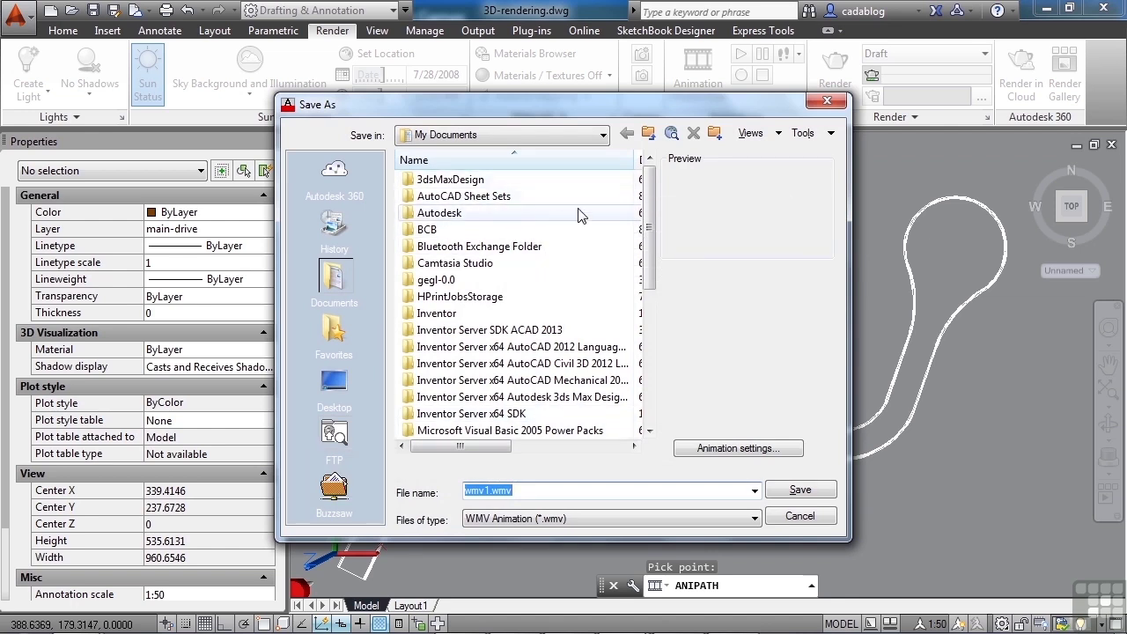
left_click(603, 137)
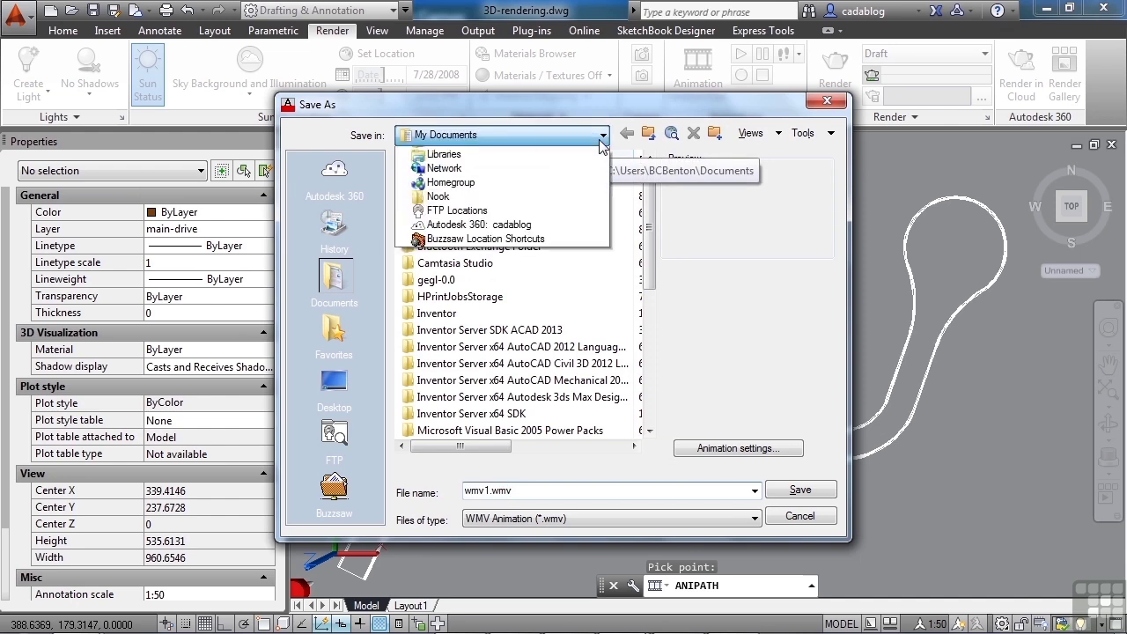
left_click(493, 210)
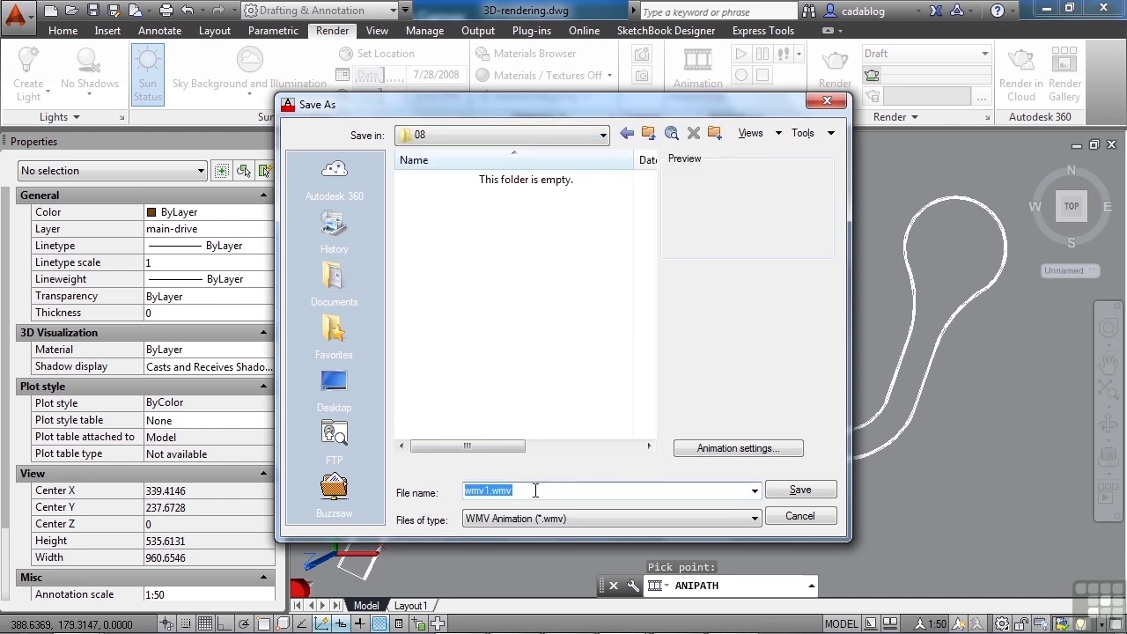
Save wmv1.wmv to folder 08 and let the 90-frame video render.
left_click(802, 491)
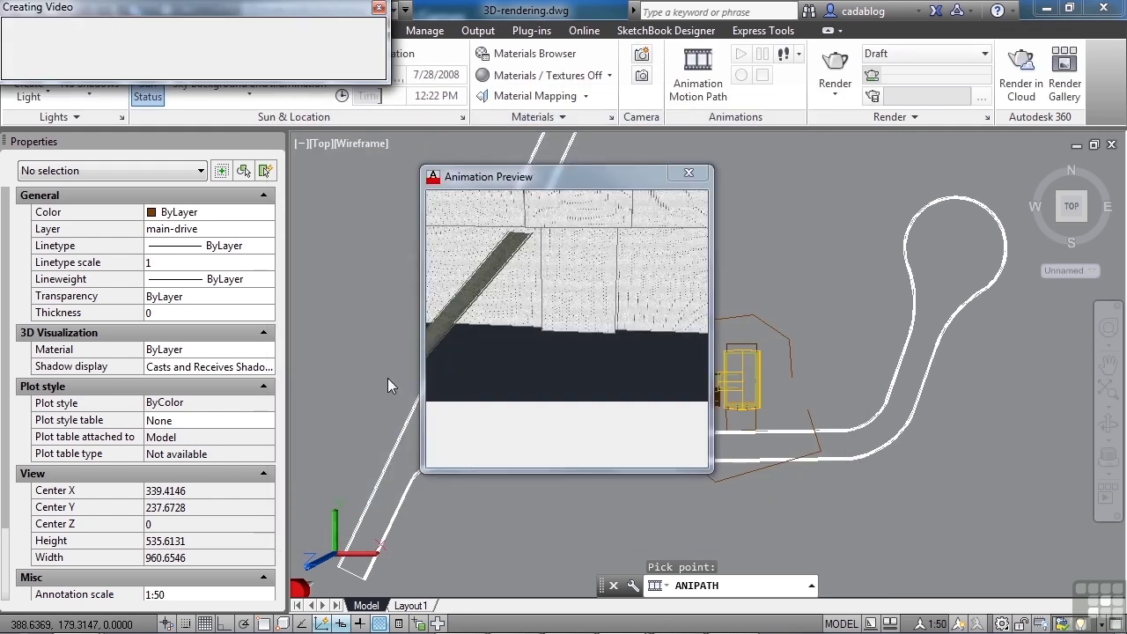